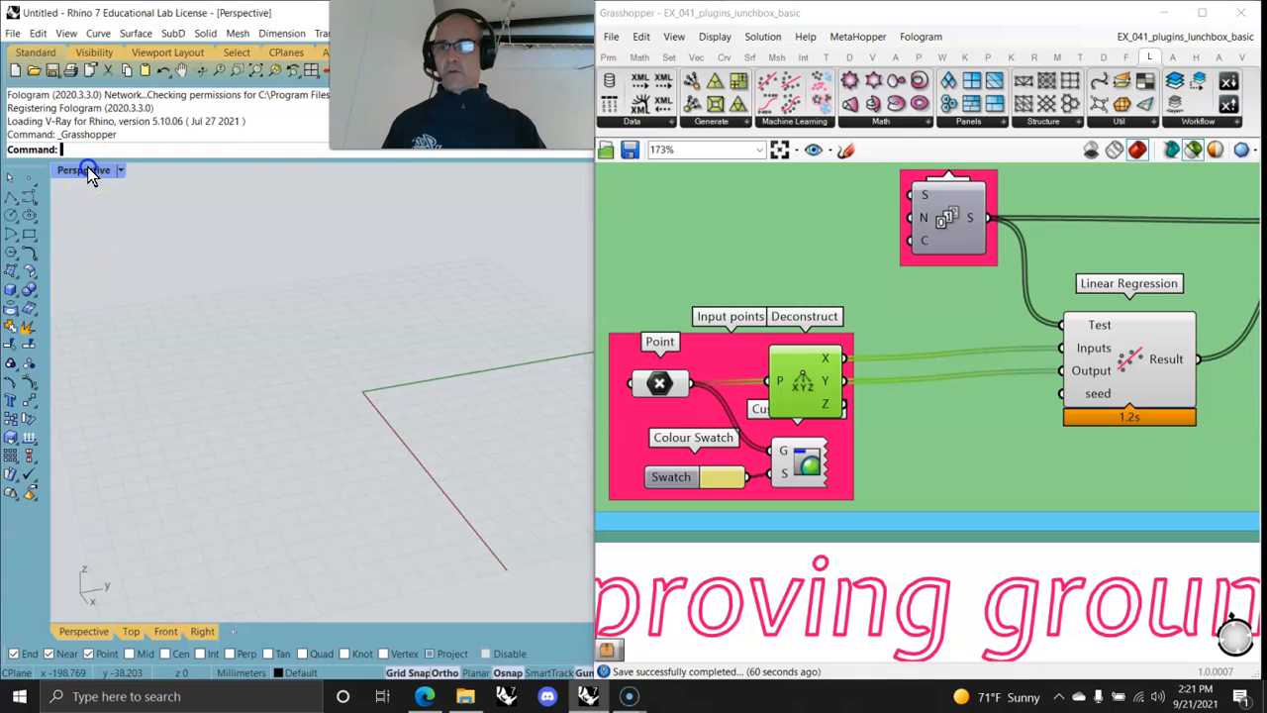
Switch the Rhino viewport to Top and preview the linear regression example's input points from the Point component.
double_click(67, 172)
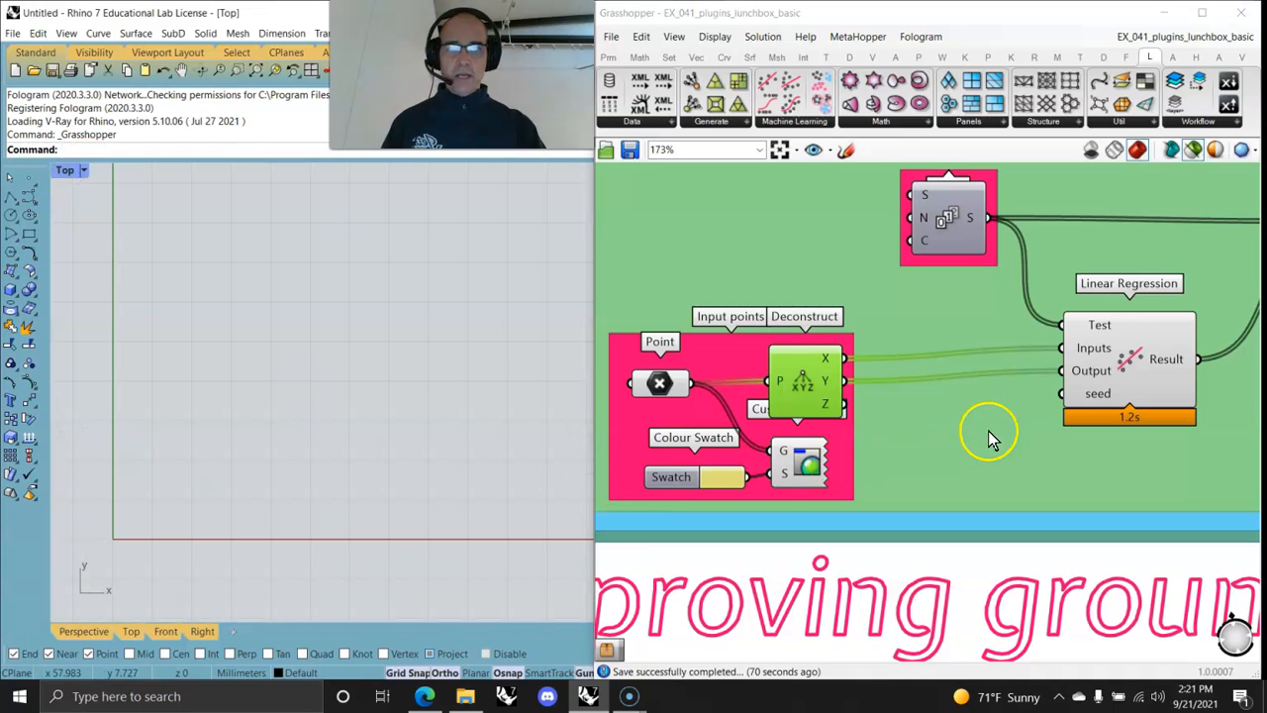
left_click(661, 384)
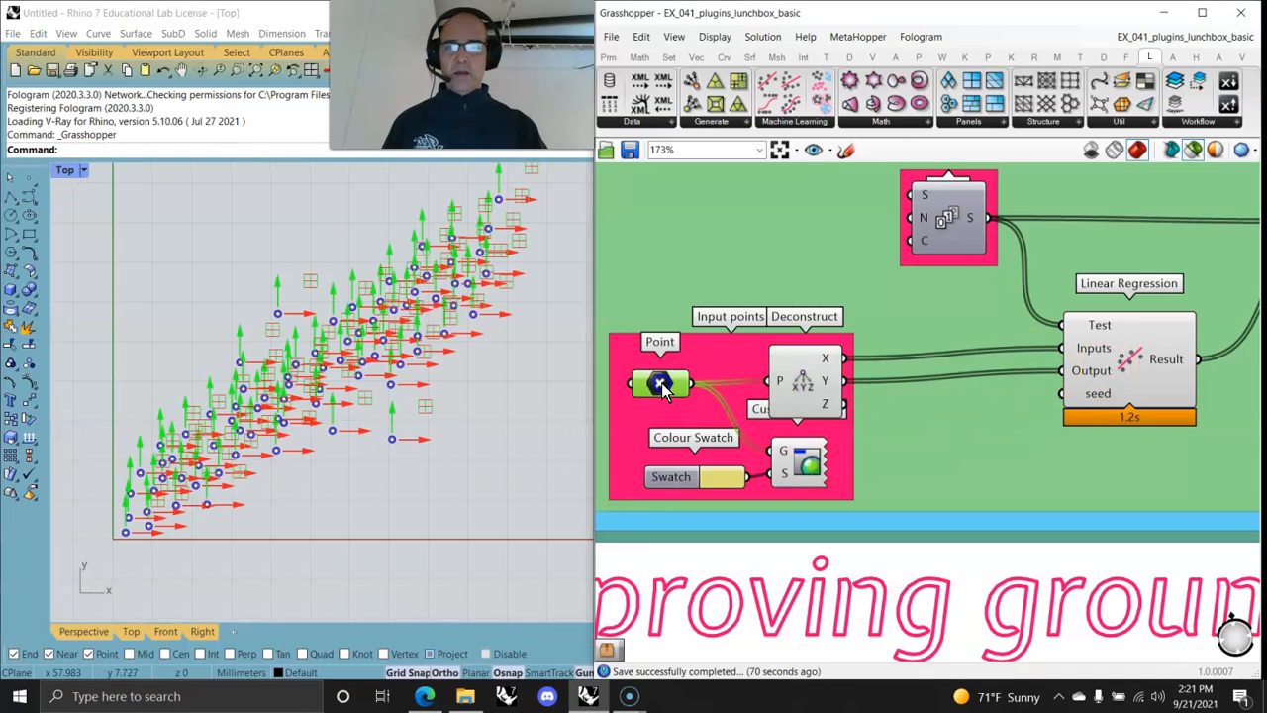
right_click_drag(327, 389, 319, 445)
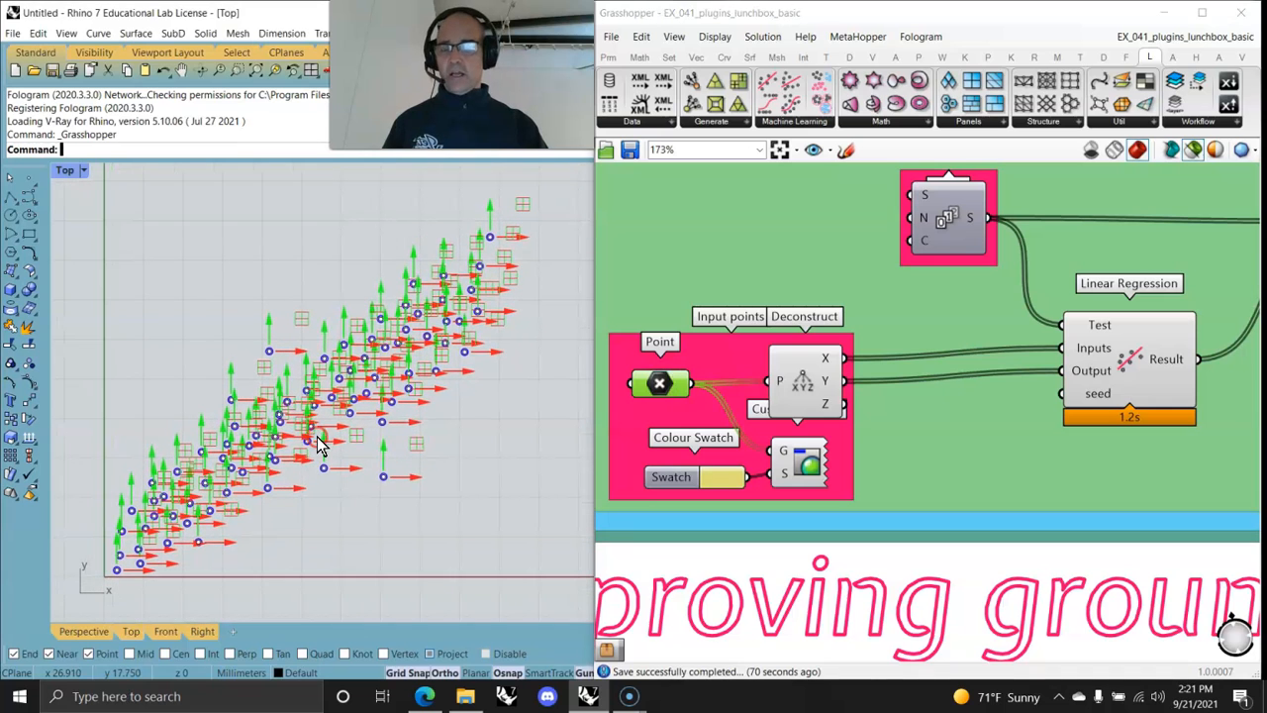
Examine the Deconstruct outputs, the Linear Regression inputs and the Custom Preview of the input points.
left_click(804, 386)
left_click(832, 411)
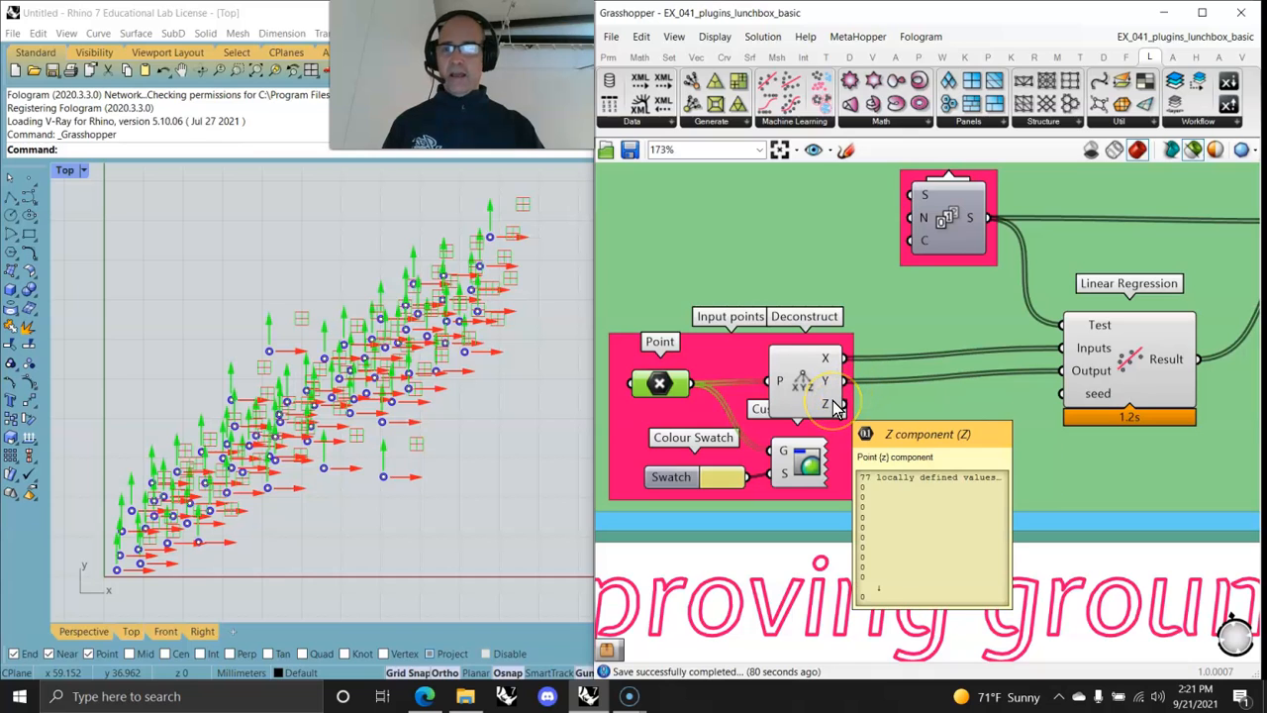
mouse_move(1093, 361)
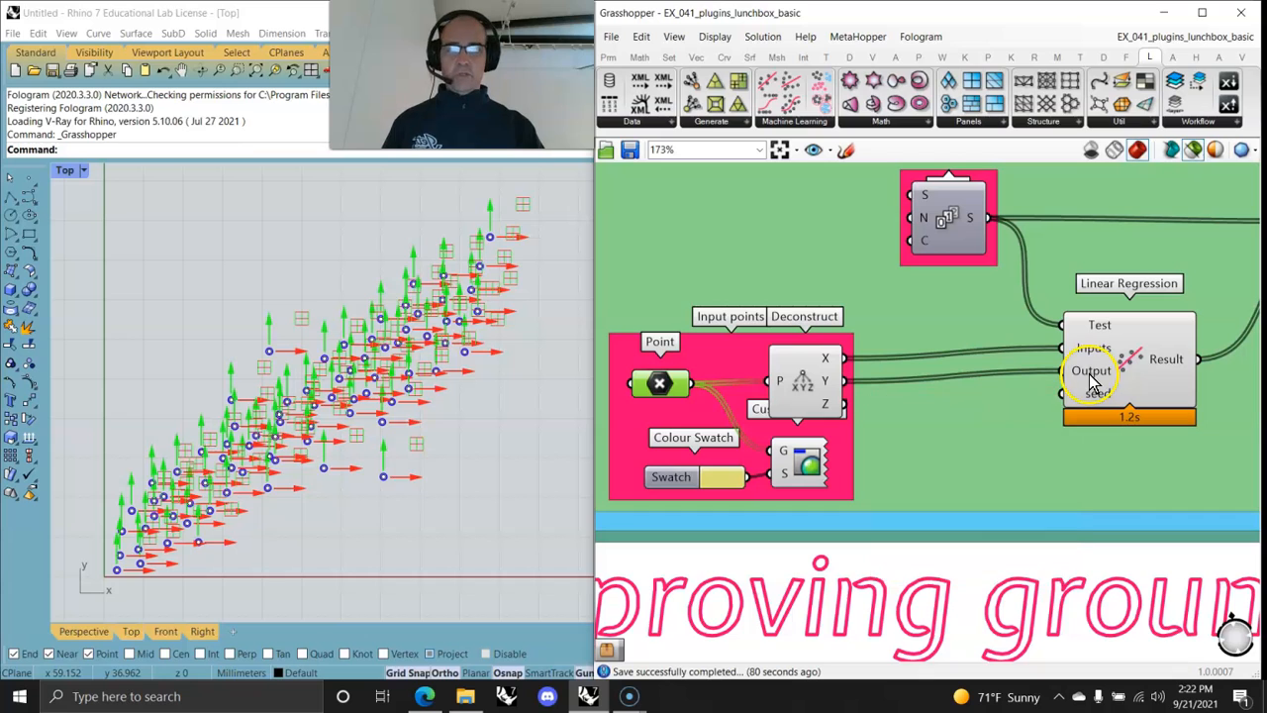
left_click(797, 474)
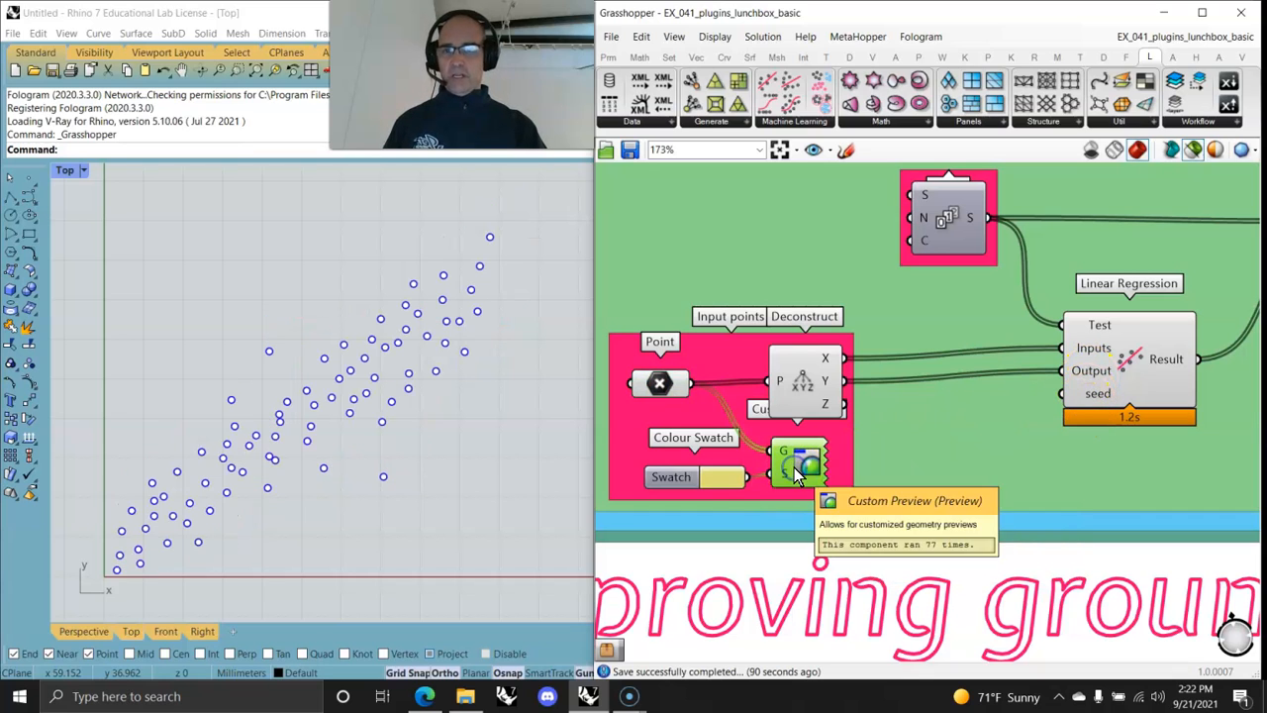
Set the Top viewport's display mode to Rendered and preview the input points through Custom Preview and the Point component.
left_click(62, 172)
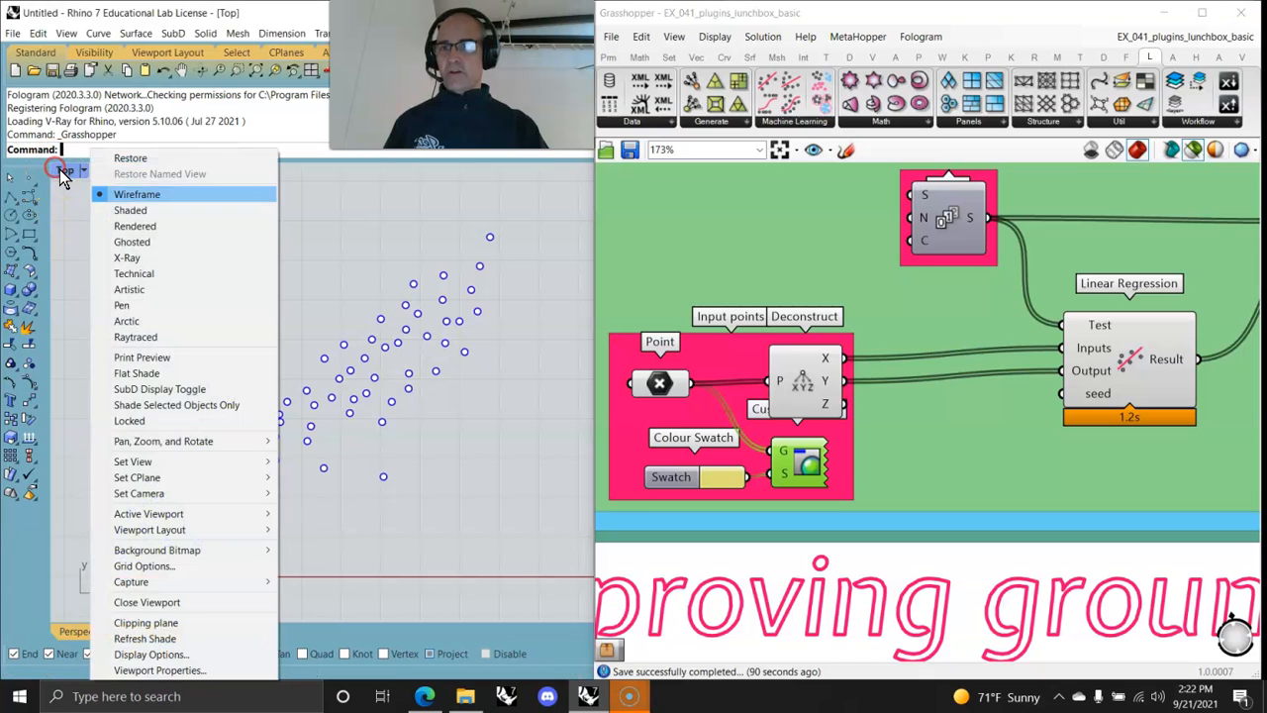
left_click(134, 226)
left_click(792, 473)
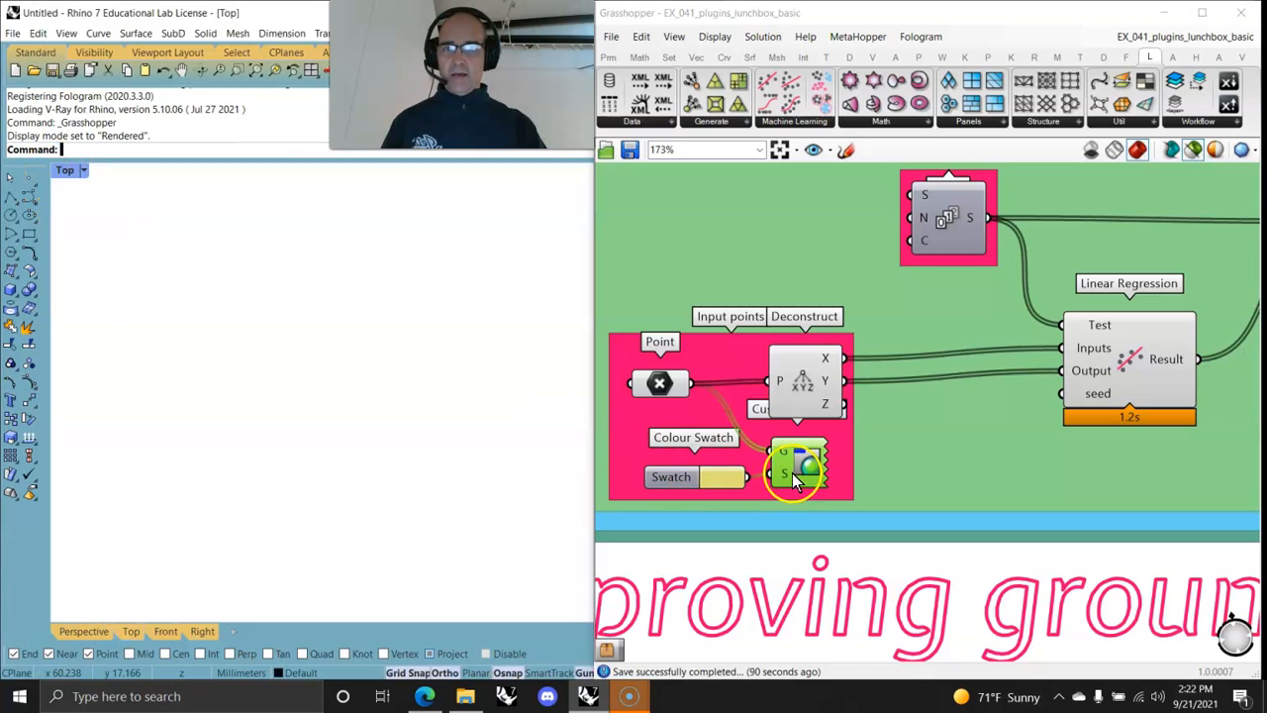
left_click(660, 383)
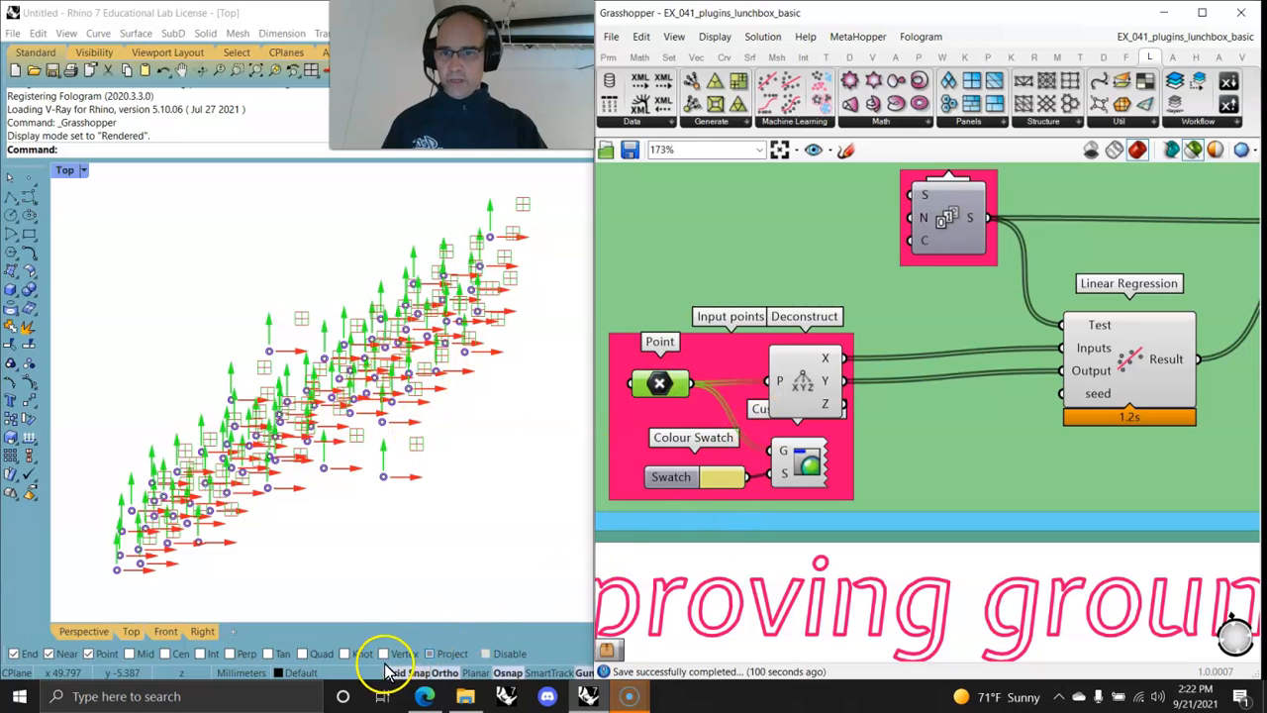
left_click(500, 673)
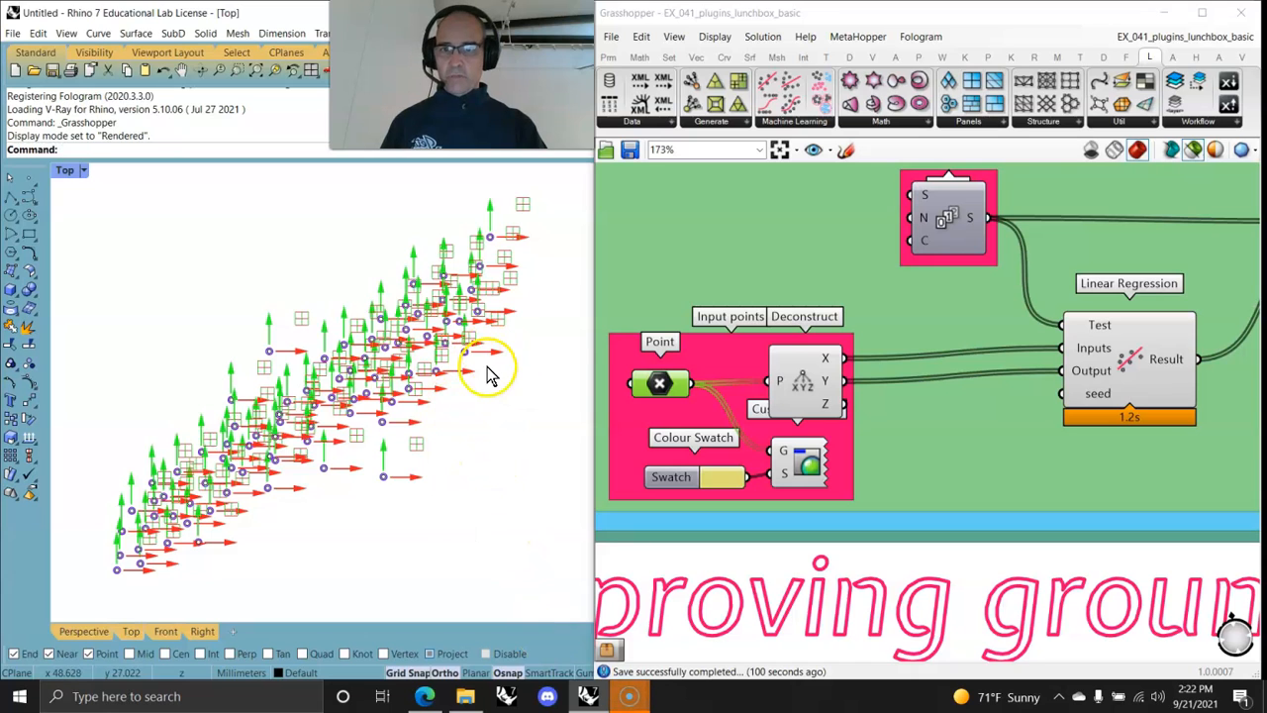
Examine the Linear Regression component and preview the resulting points from Construct Point in the Top viewport.
left_click(1132, 358)
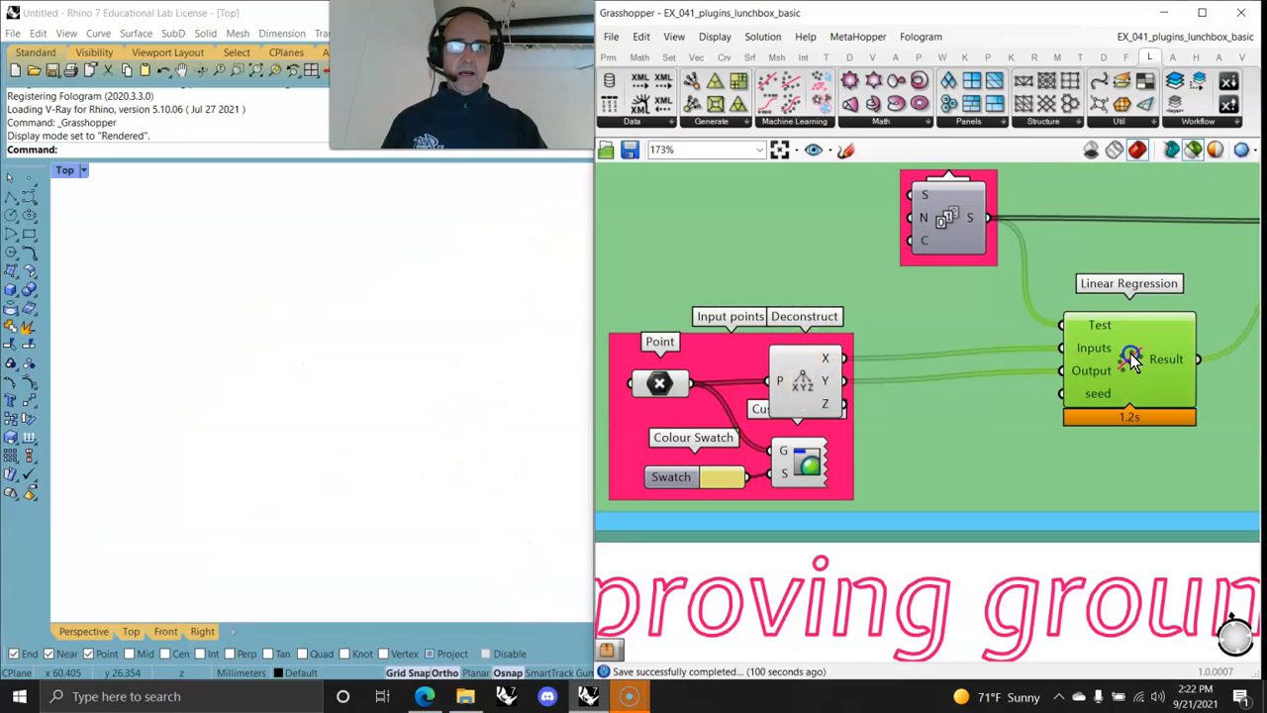
right_click_drag(1137, 375, 835, 406)
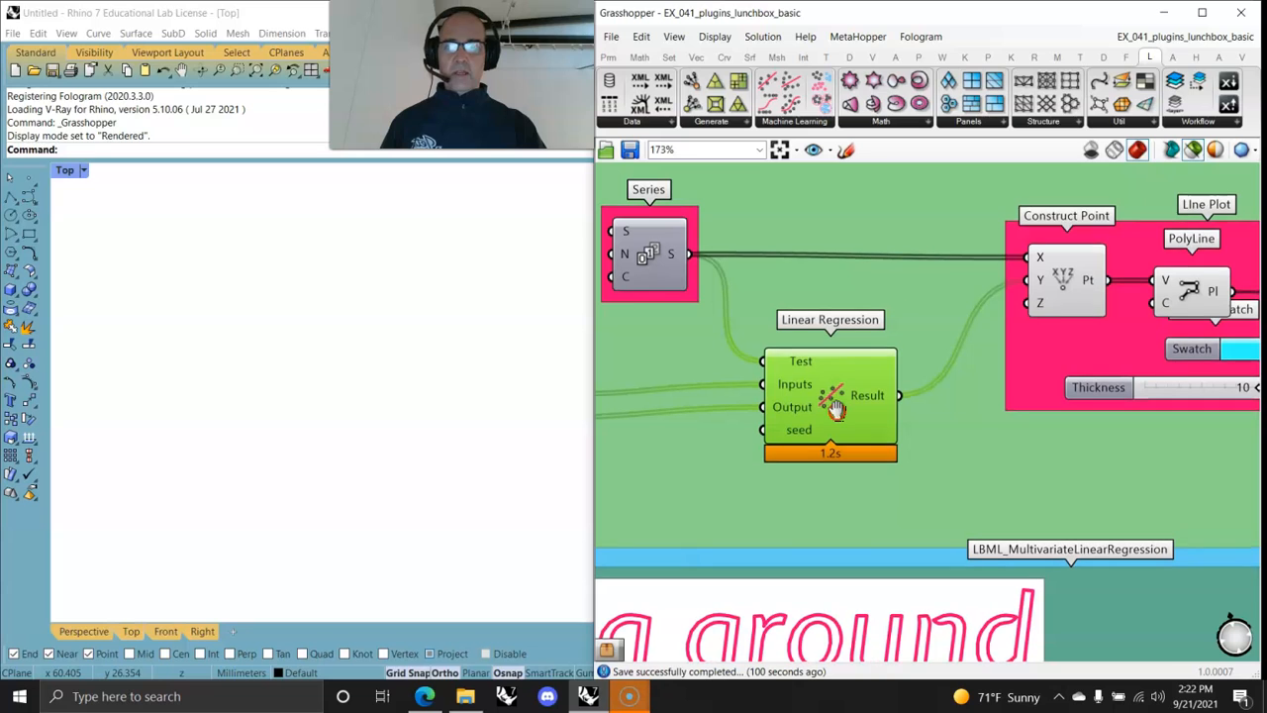
left_click(1089, 284)
scroll(368, 457, "down", 4)
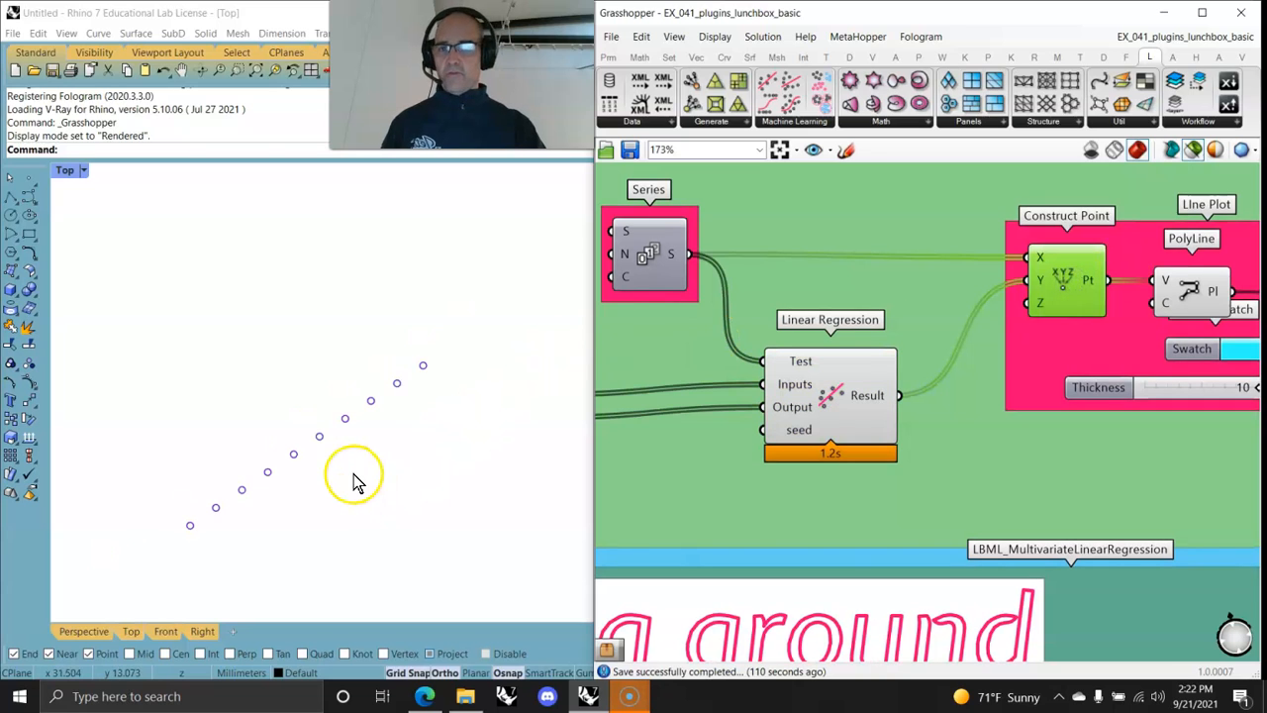
left_click(386, 499)
Set the Top viewport's display mode to Shaded and preview the input points together with the Construct Point results.
left_click(65, 170)
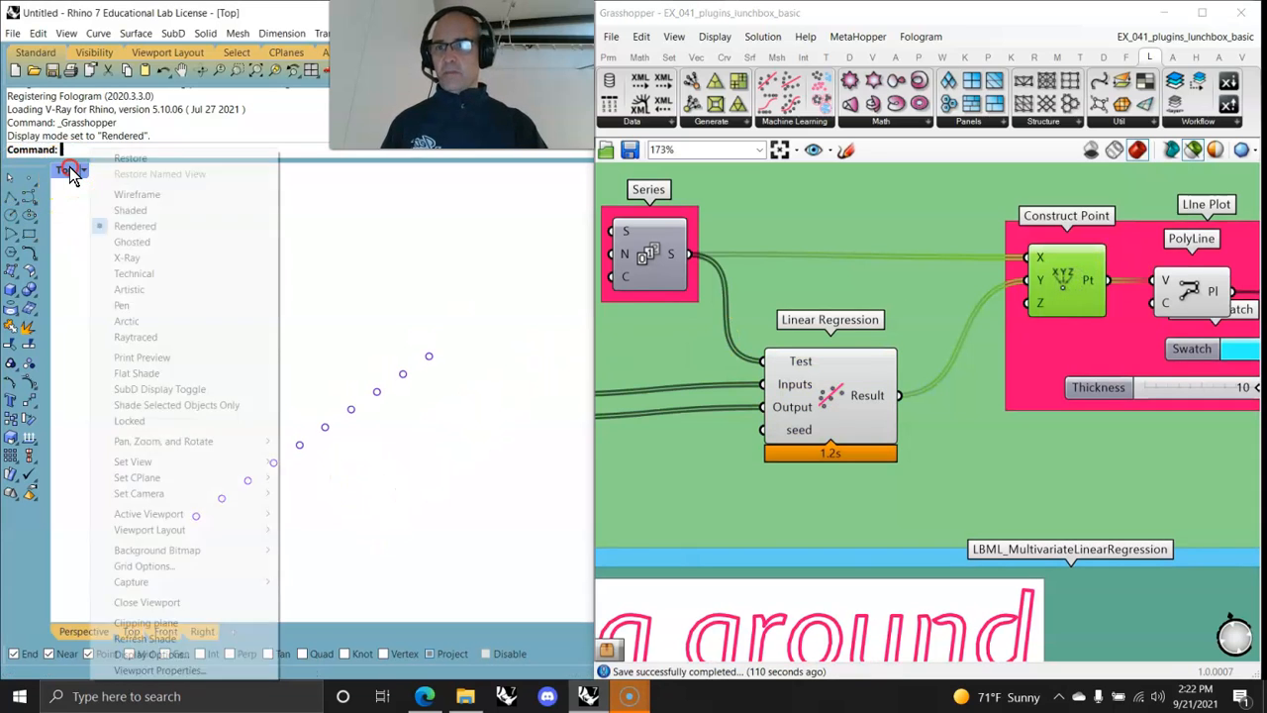
left_click(126, 211)
right_click_drag(716, 488, 586, 477)
left_click(679, 337)
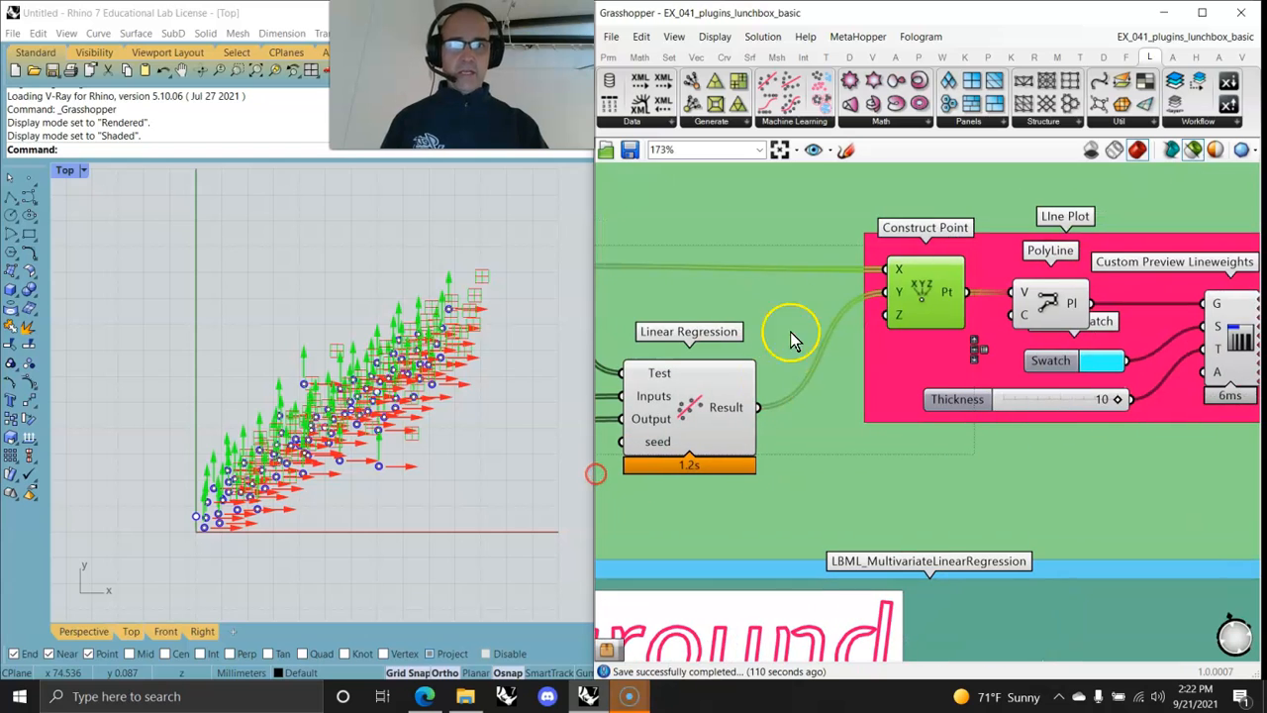
Preview the regression line from the PolyLine component and from Custom Preview Lineweights.
left_click(1051, 300)
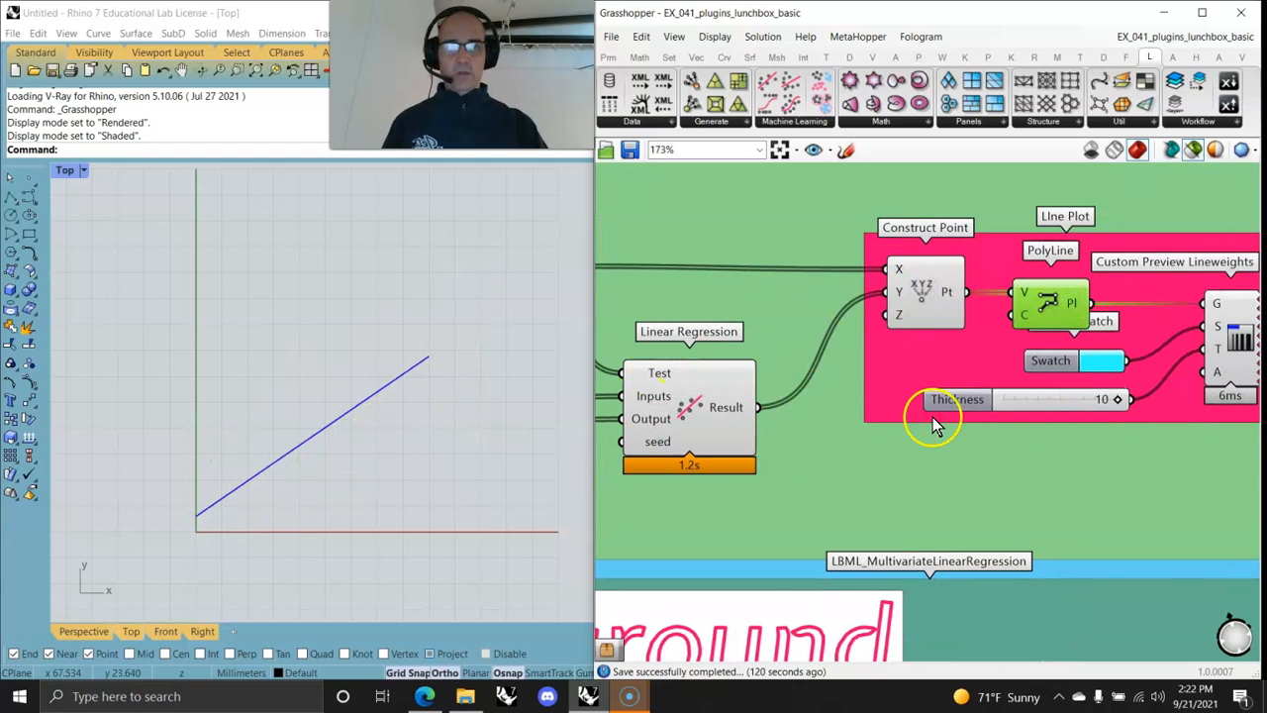
right_click_drag(933, 415, 701, 411)
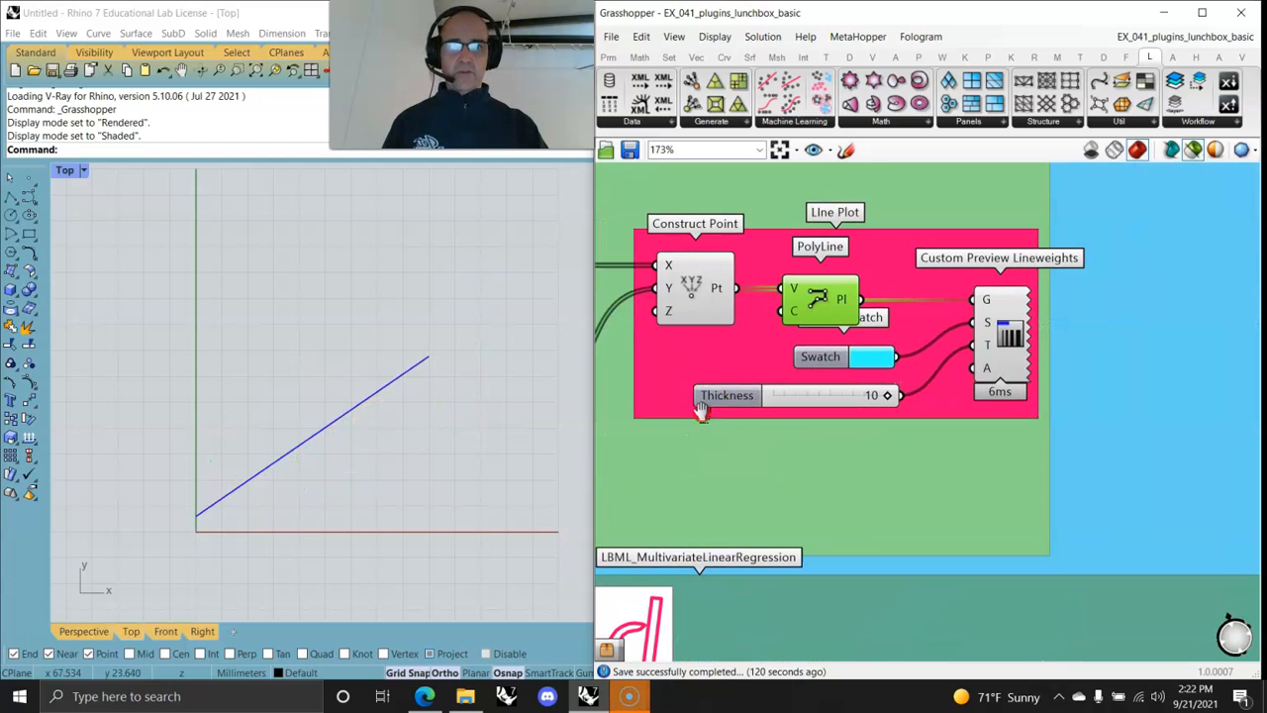
left_click(1003, 359)
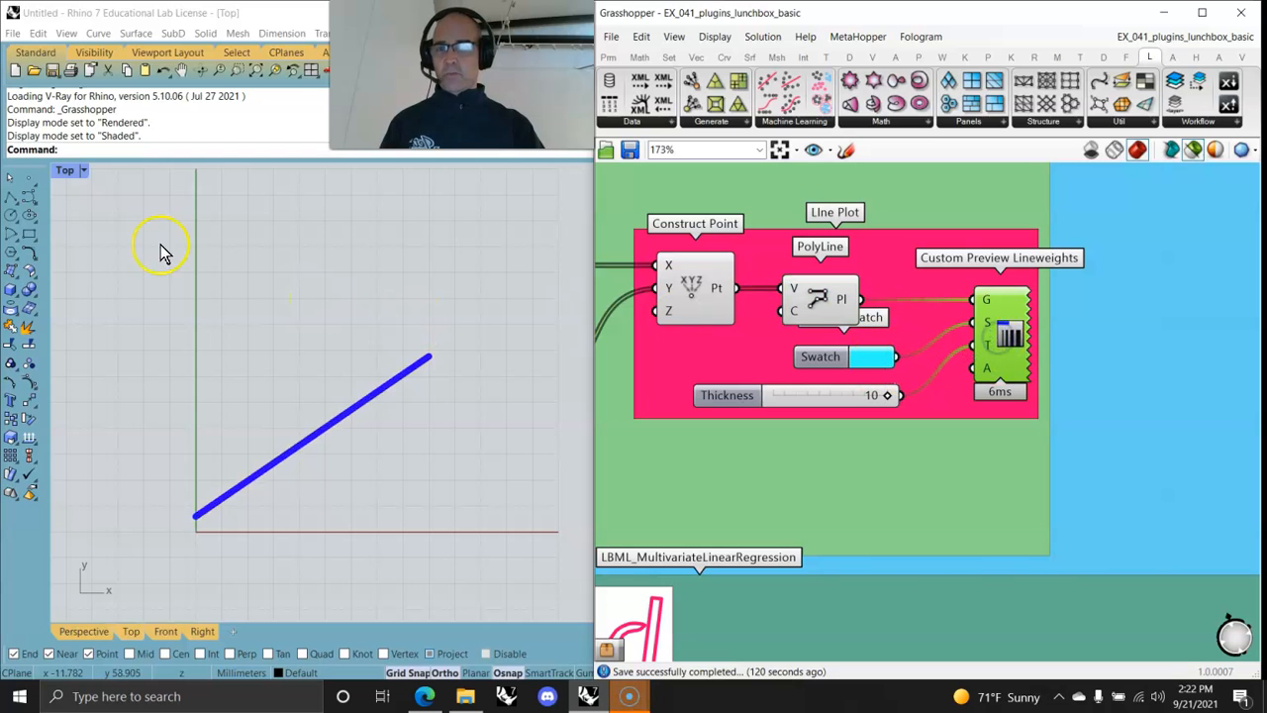
Set the Top viewport to Rendered and compare the PolyLine preview with the Custom Preview Lineweights line.
left_click(64, 173)
left_click(142, 227)
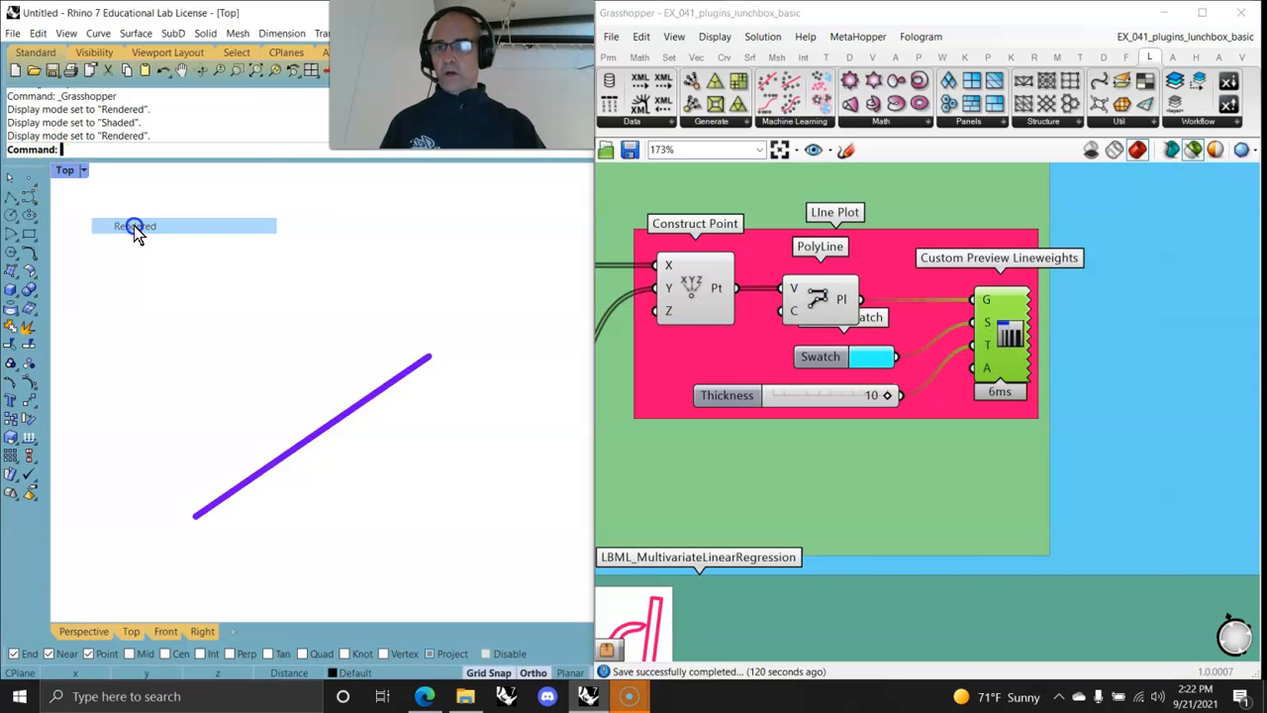
scroll(316, 445, "up", 3)
scroll(317, 442, "down", 2)
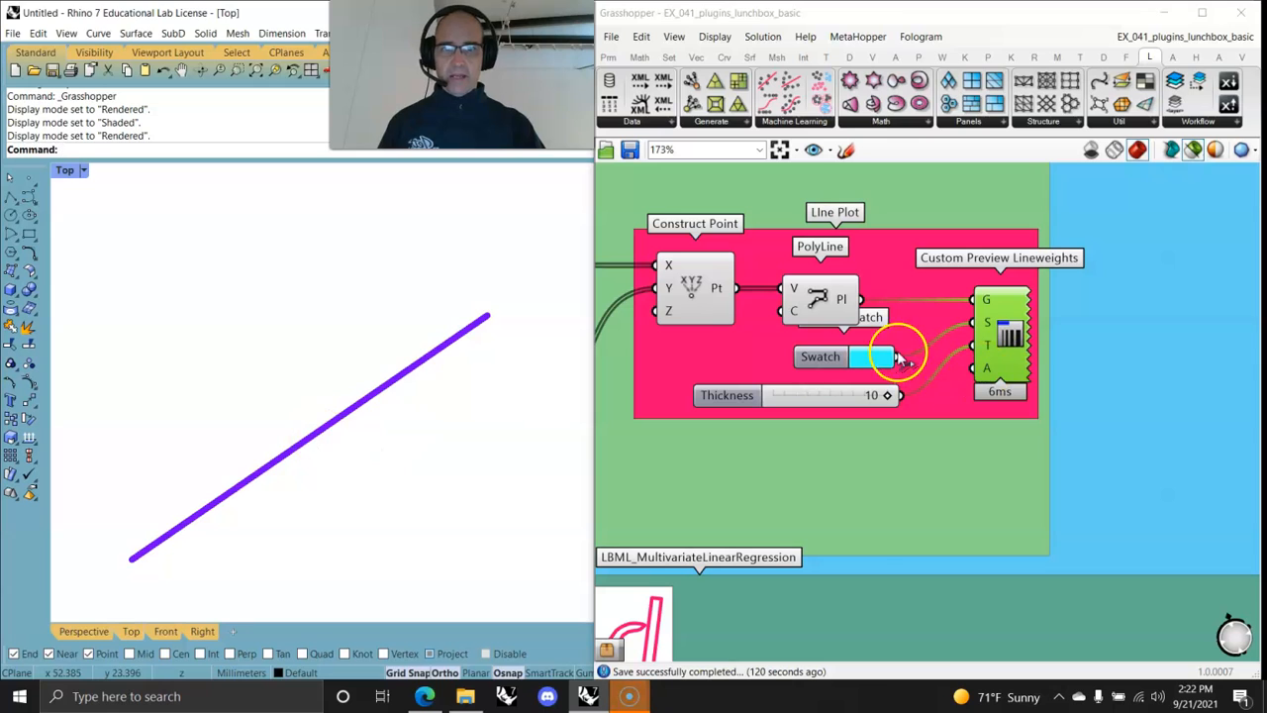
left_click(901, 360)
left_click(829, 306)
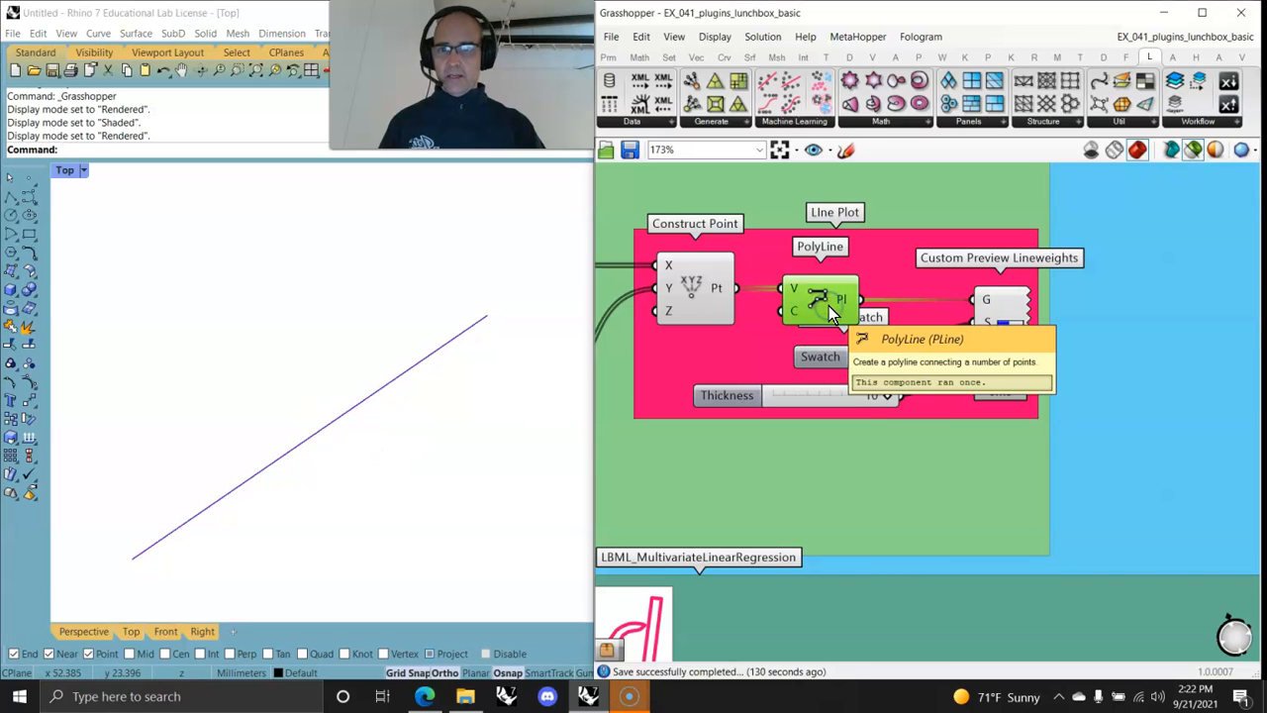
left_click(1005, 330)
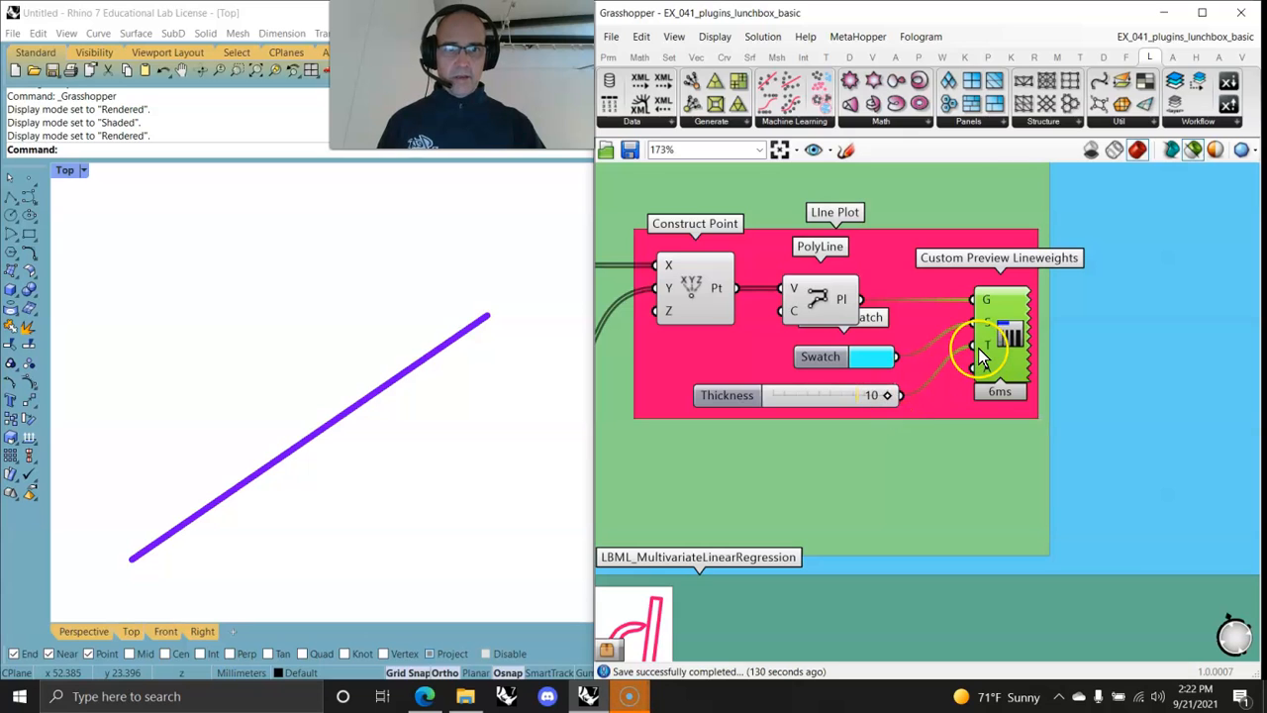
Set the line plot's colour swatch to magenta (R 225, G 68, B 255) and preview Custom Preview Lineweights.
mouse_move(895, 394)
left_mouse_down()
mouse_move(839, 396)
mouse_move(887, 396)
left_mouse_up()
left_click(874, 357)
mouse_move(959, 424)
left_mouse_down()
mouse_move(970, 442)
mouse_move(970, 398)
mouse_move(954, 378)
left_mouse_up()
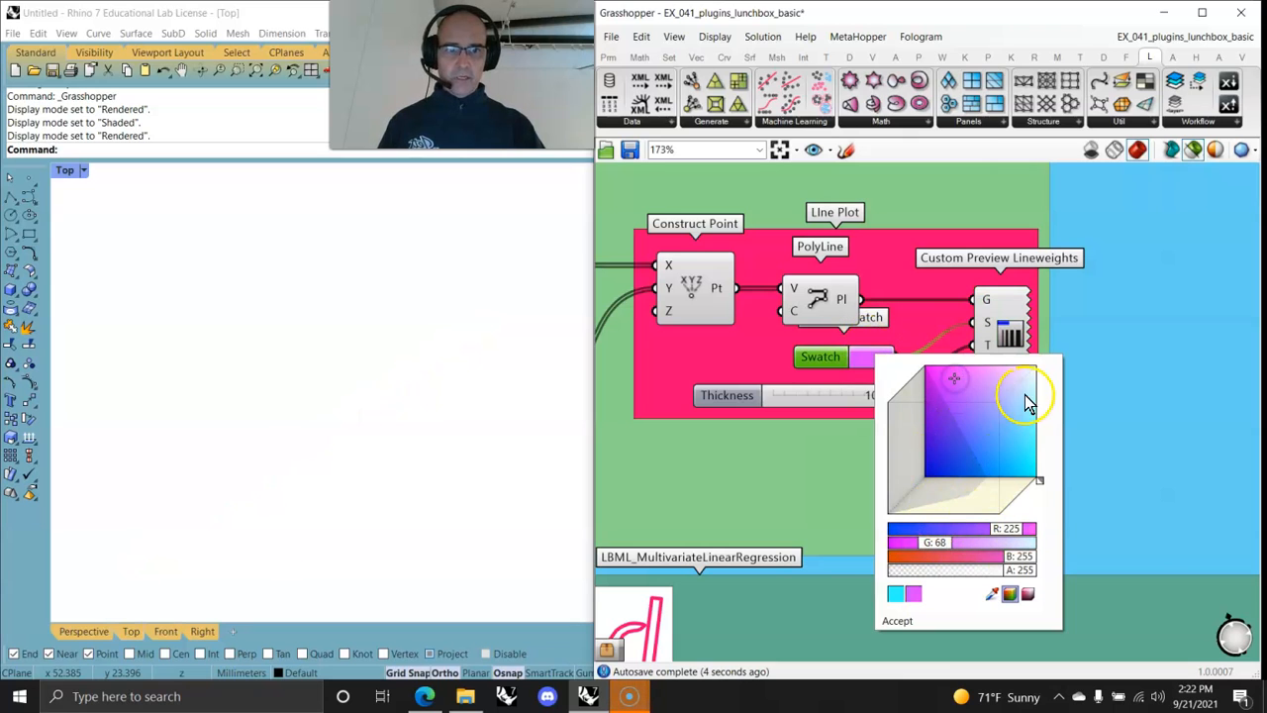
left_click(736, 496)
left_click(988, 335)
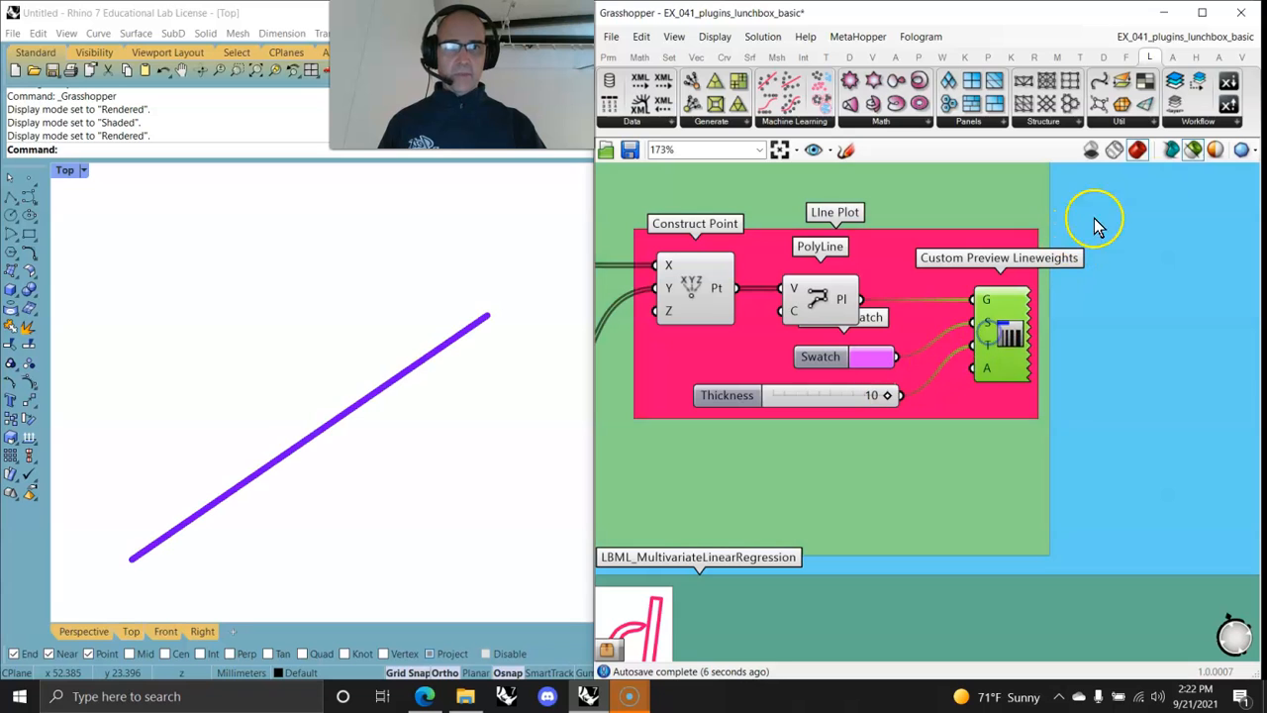
Toggle the selected-only preview off and back on, and recheck the PolyLine and Custom Preview Lineweights previews.
left_click(1196, 149)
left_click(1196, 149)
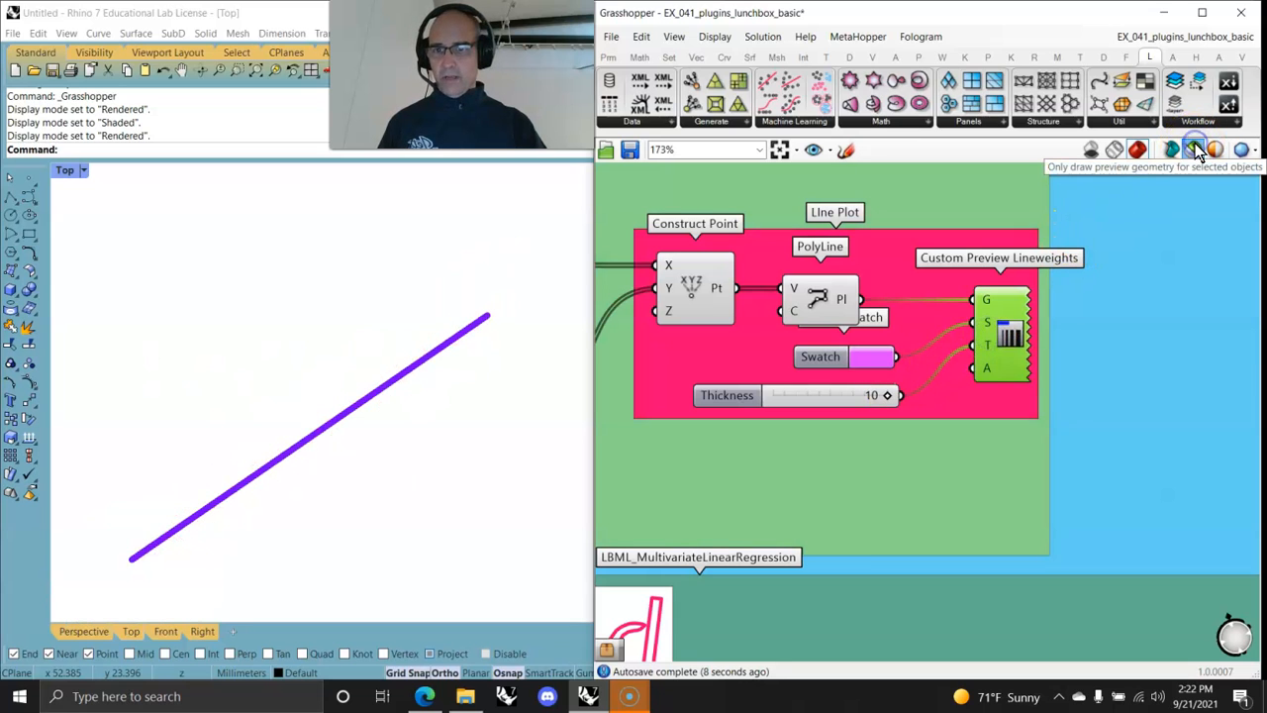
left_click(830, 305)
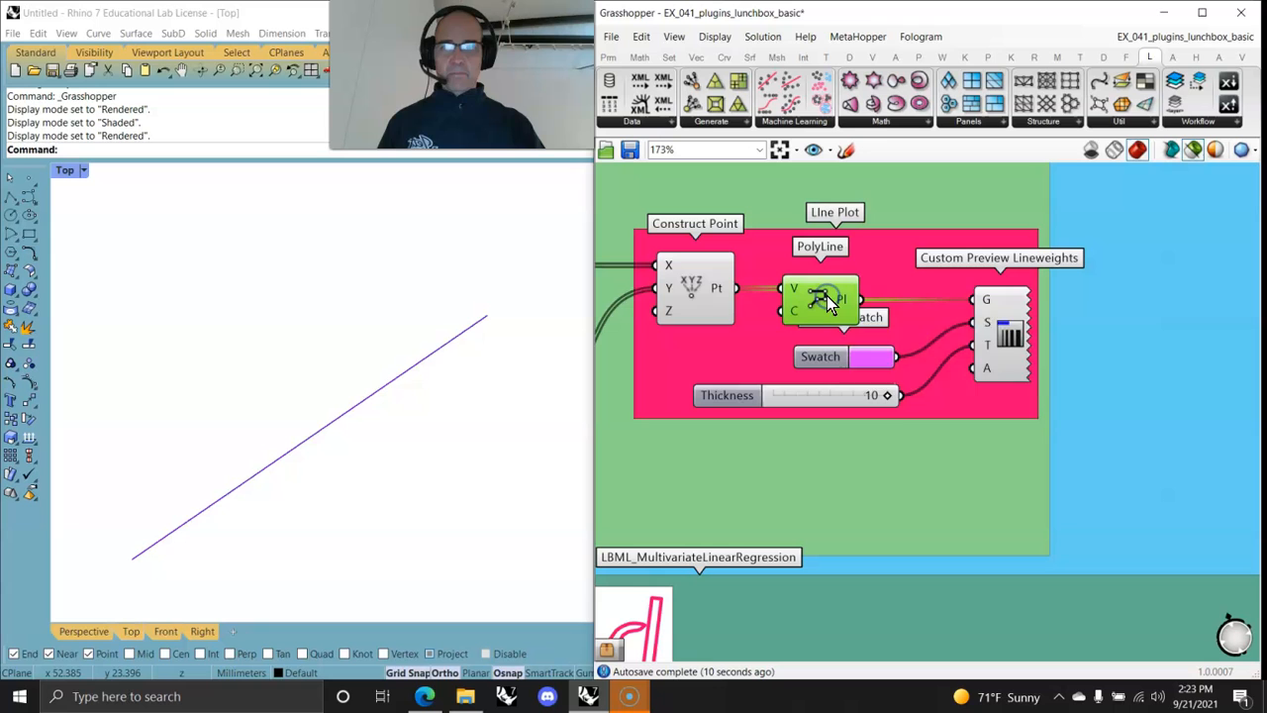
left_click(1007, 333)
Examine the multivariate linear regression example, focusing on its sample data and test data groups.
scroll(753, 424, "down", 3)
right_click_drag(752, 423, 1122, 374)
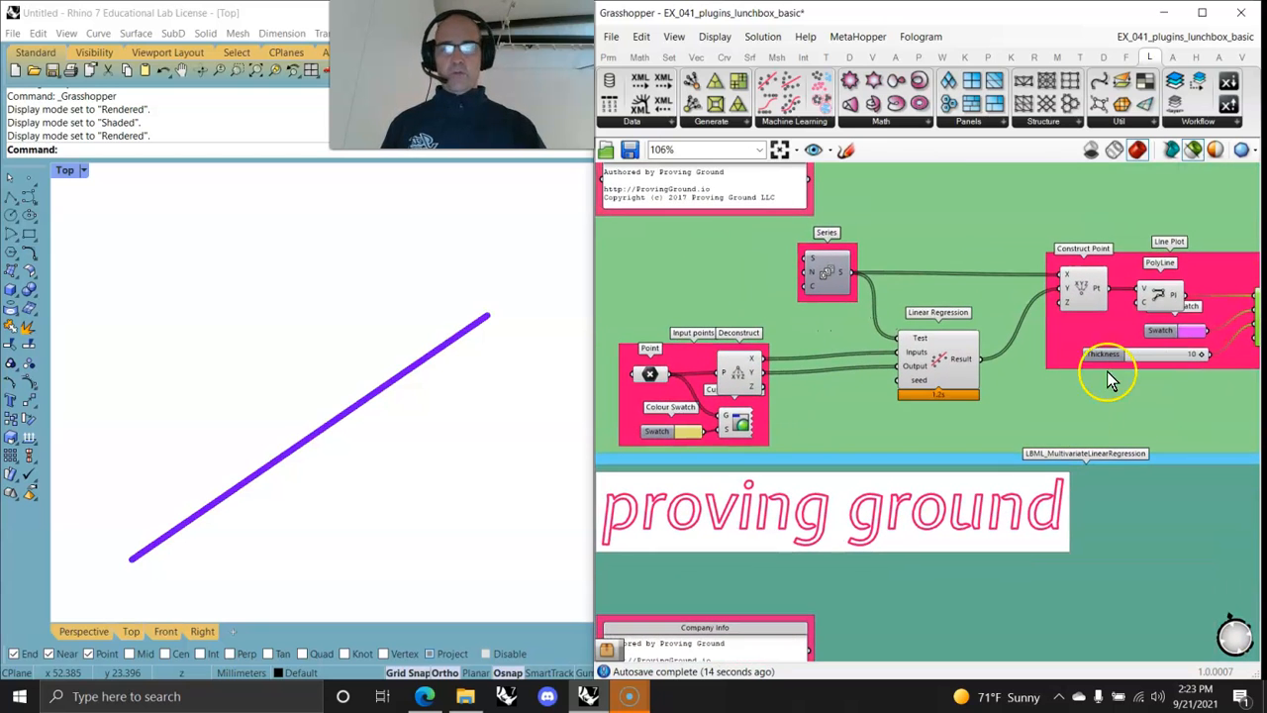
scroll(1107, 371, "down", 2)
right_click_drag(1038, 362, 947, 223)
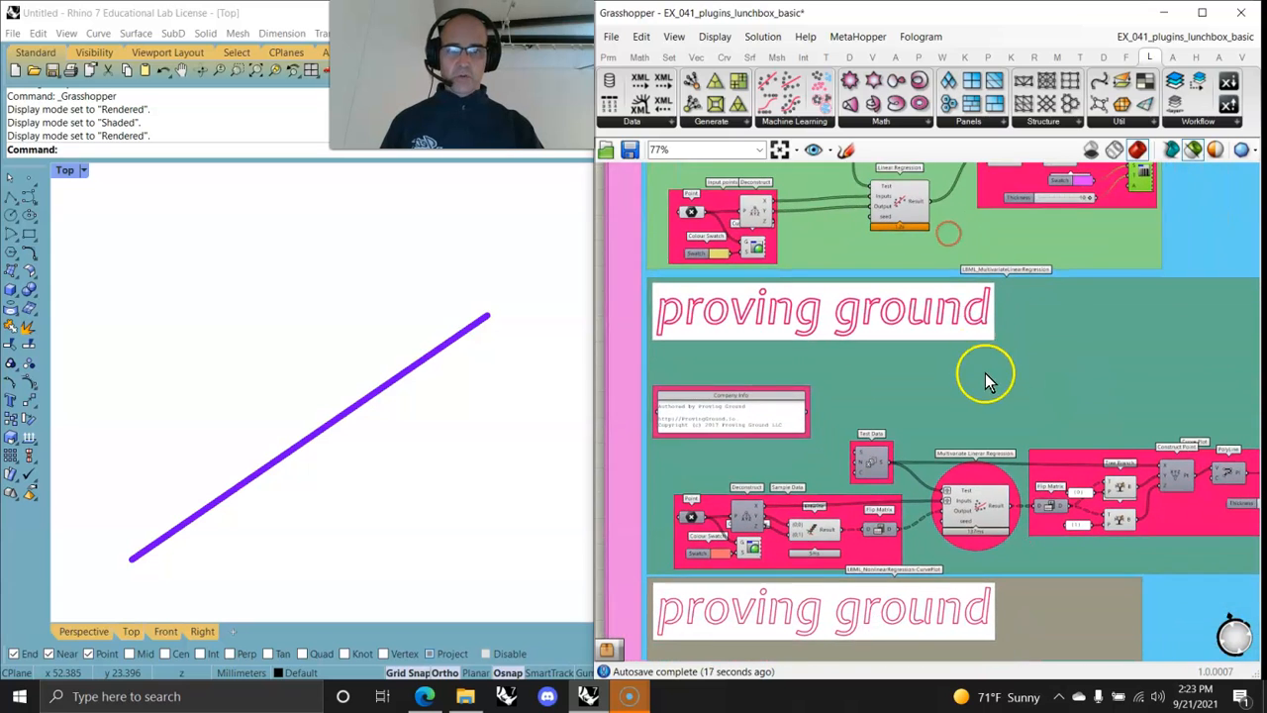
right_click_drag(981, 373, 969, 245)
scroll(936, 323, "up", 2)
scroll(936, 317, "up", 1)
right_click_drag(897, 336, 1134, 336)
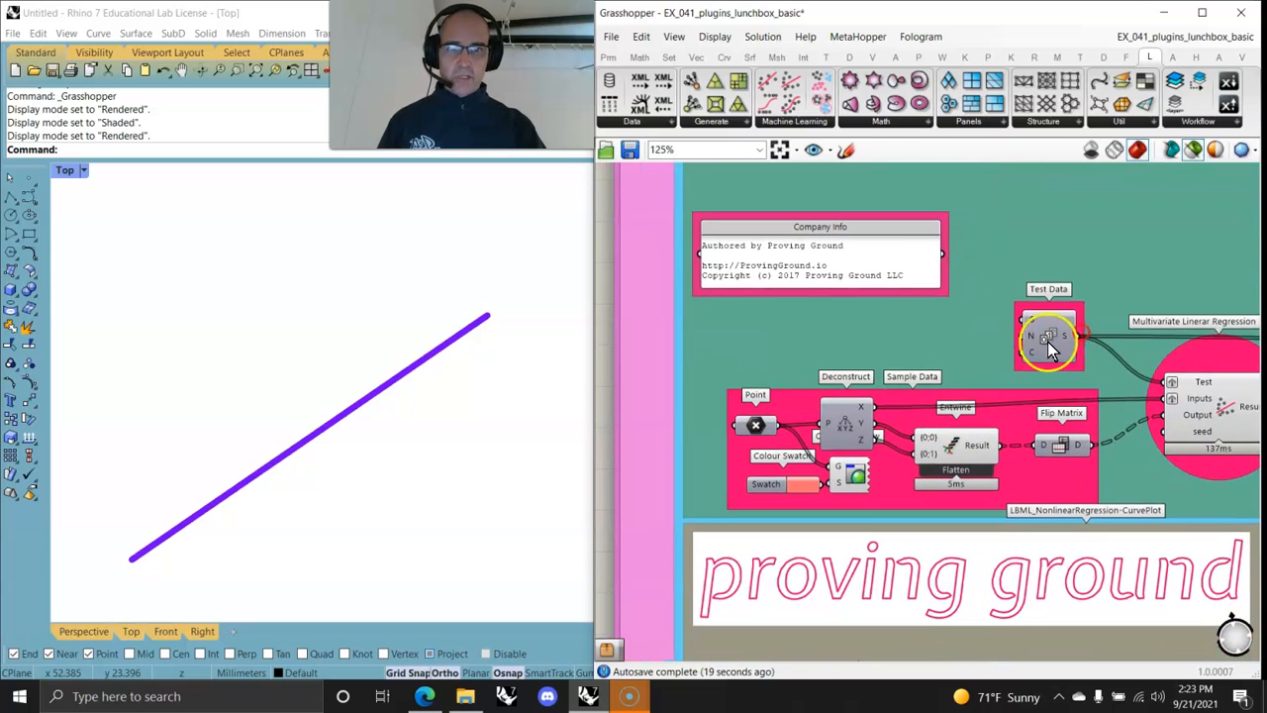
right_click_drag(894, 363, 901, 315)
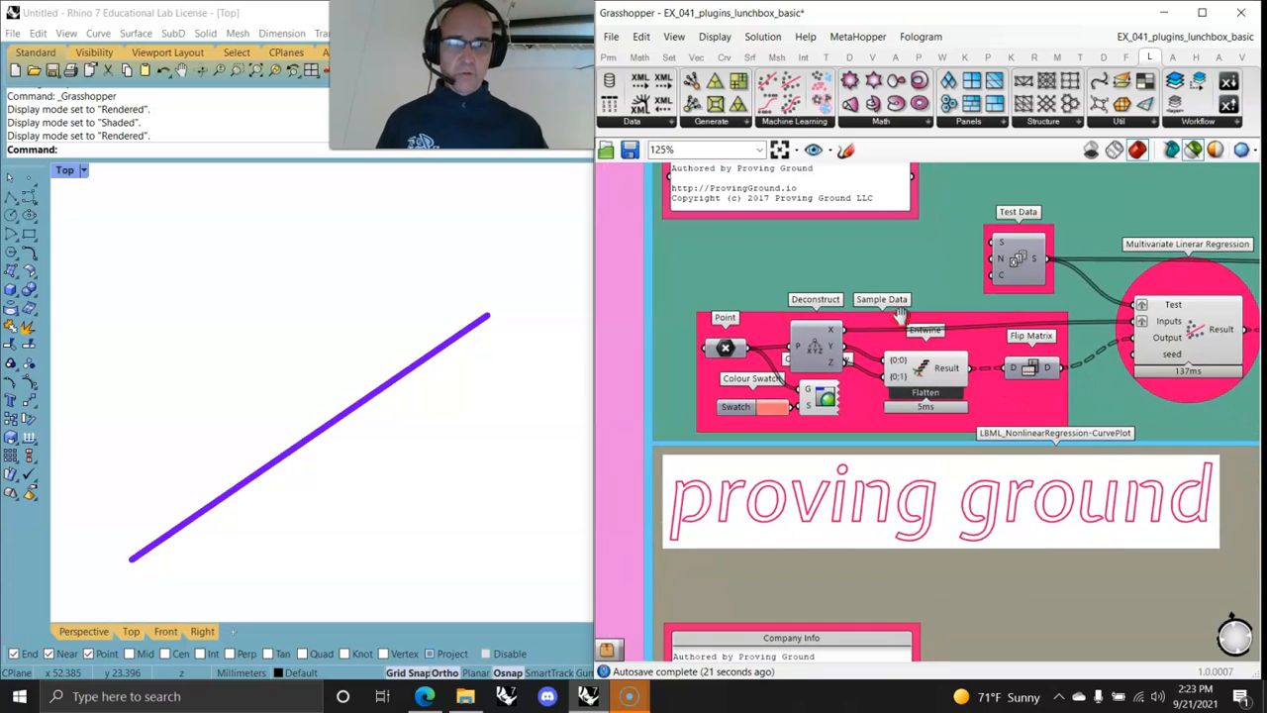
Inspect the multivariate example's Deconstruct and Entwine components and preview its sample points from the Point component.
left_click(809, 357)
left_click(739, 349)
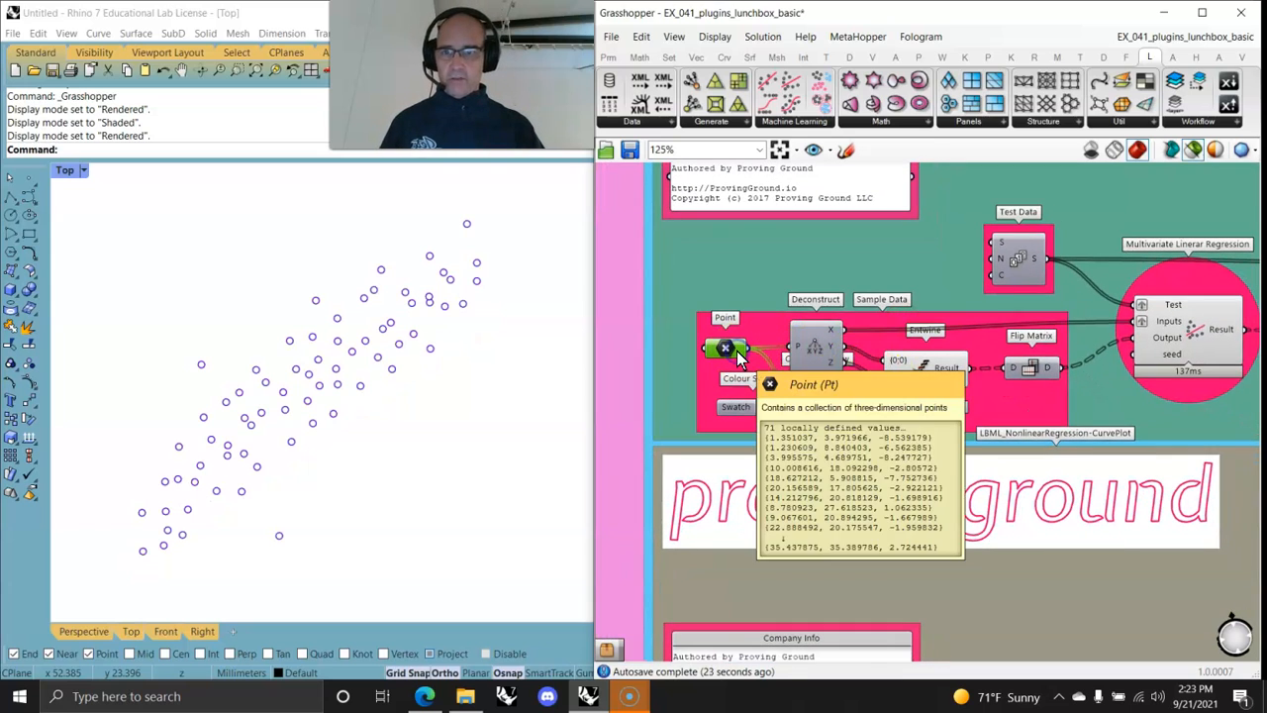
left_click(935, 376)
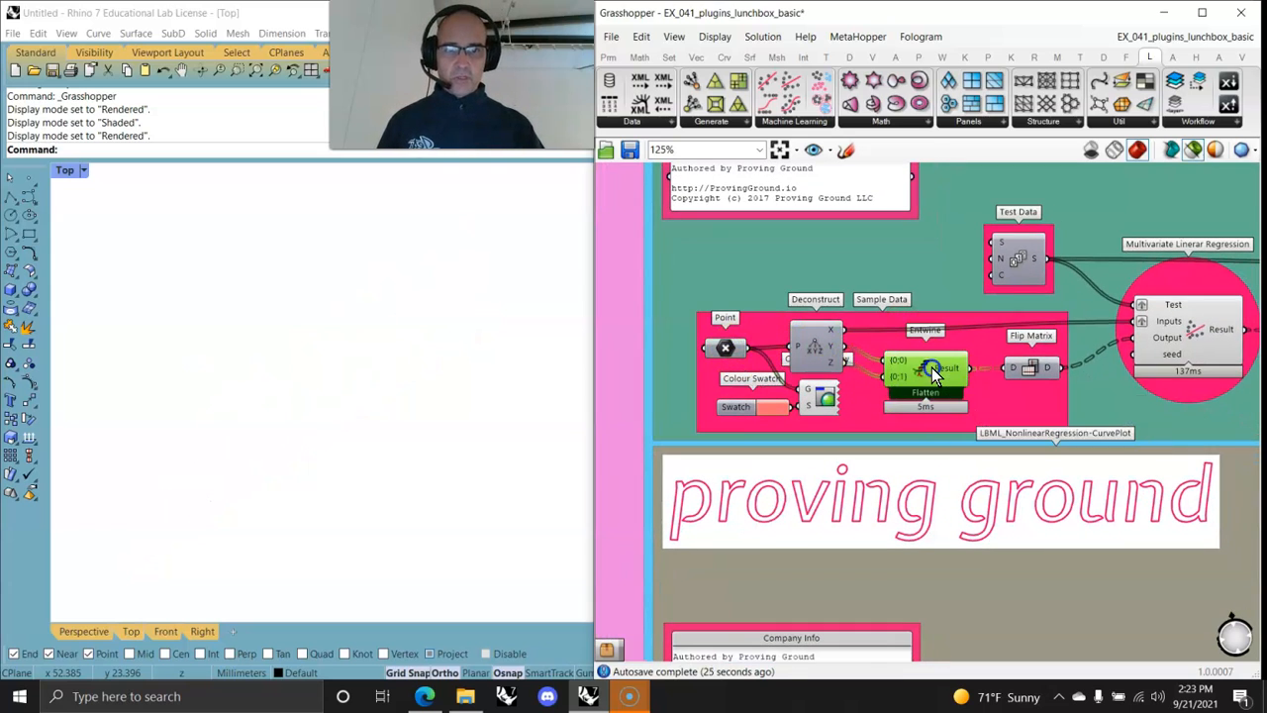
left_click(820, 358)
left_click(726, 349)
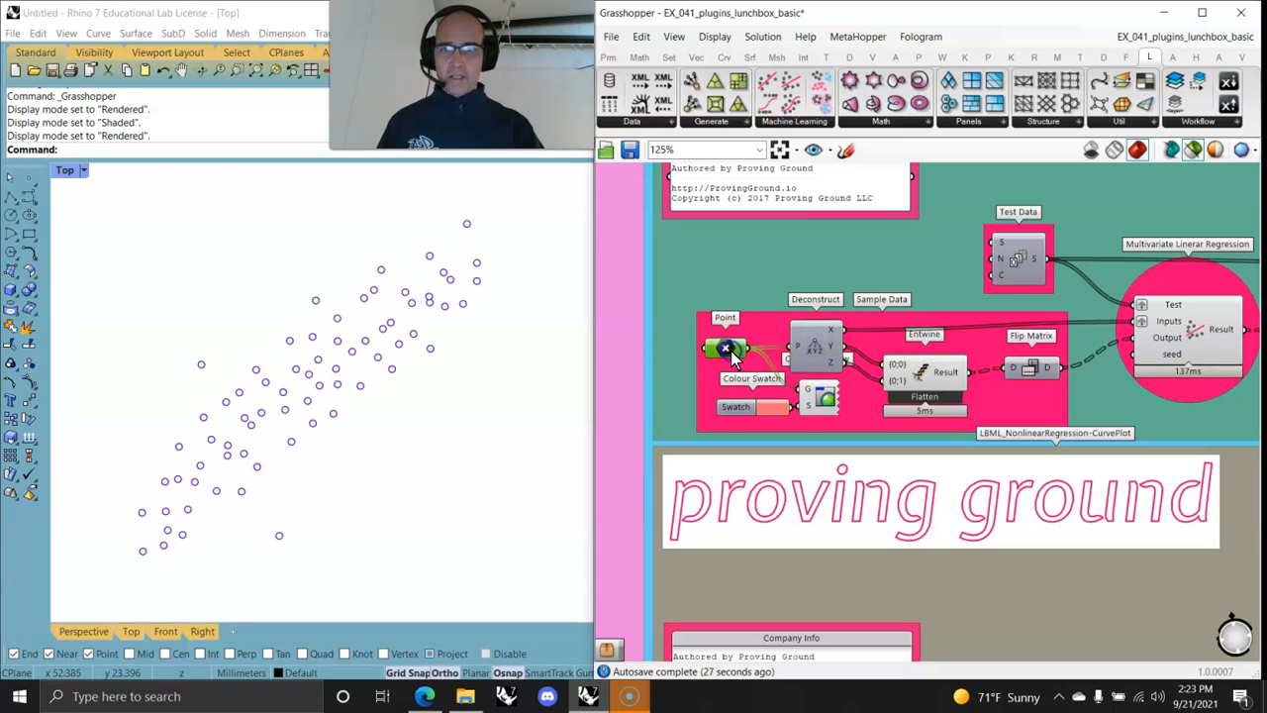
Maximize the Perspective viewport to examine the sample points in 3D, and bring the Multivariate Linear Regression component into view.
double_click(68, 171)
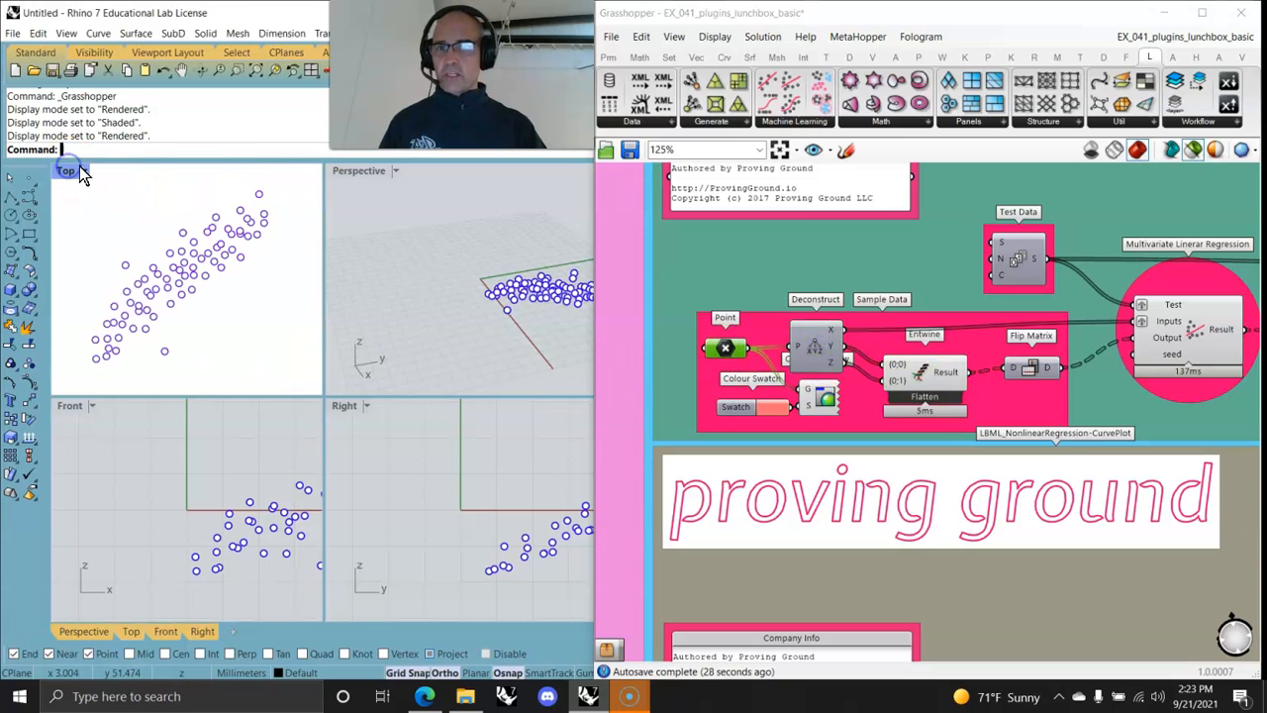
left_click(358, 172)
double_click(364, 173)
right_click_drag(414, 442, 513, 440)
scroll(275, 461, "down", 4)
right_click_drag(355, 470, 347, 484)
scroll(354, 440, "up", 5)
scroll(341, 408, "up", 5)
right_click_drag(1160, 377, 834, 409)
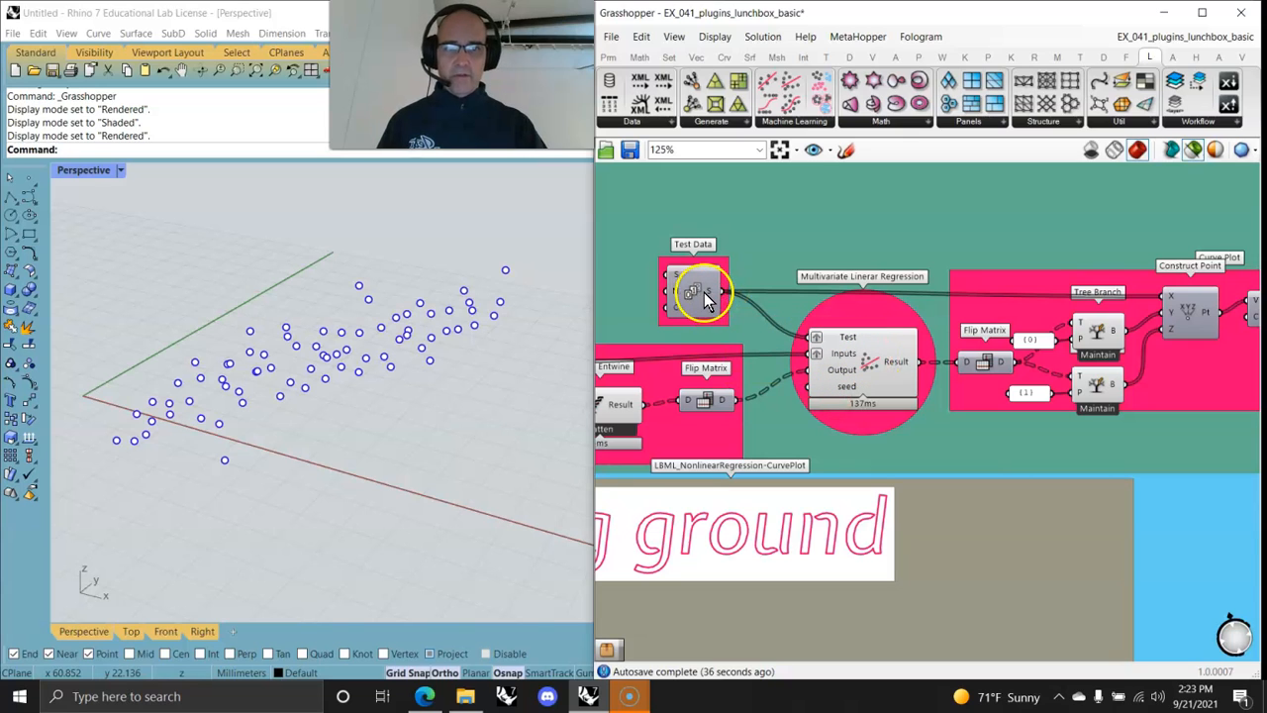
Preview the predicted points from the multivariate regression example's Construct Point component.
left_click(1189, 313)
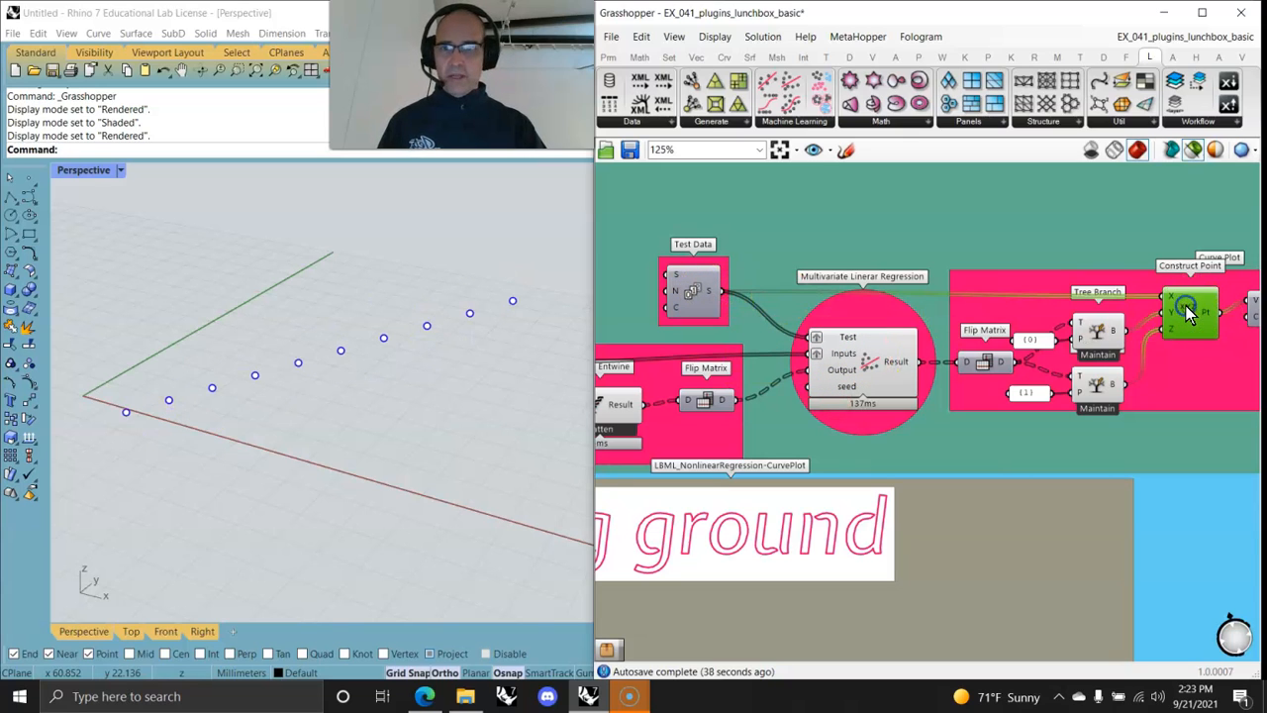
mouse_move(230, 428)
right_mouse_down()
mouse_move(227, 359)
mouse_move(230, 428)
right_mouse_up()
right_click_drag(1130, 438, 891, 435)
right_click_drag(1087, 380, 962, 398)
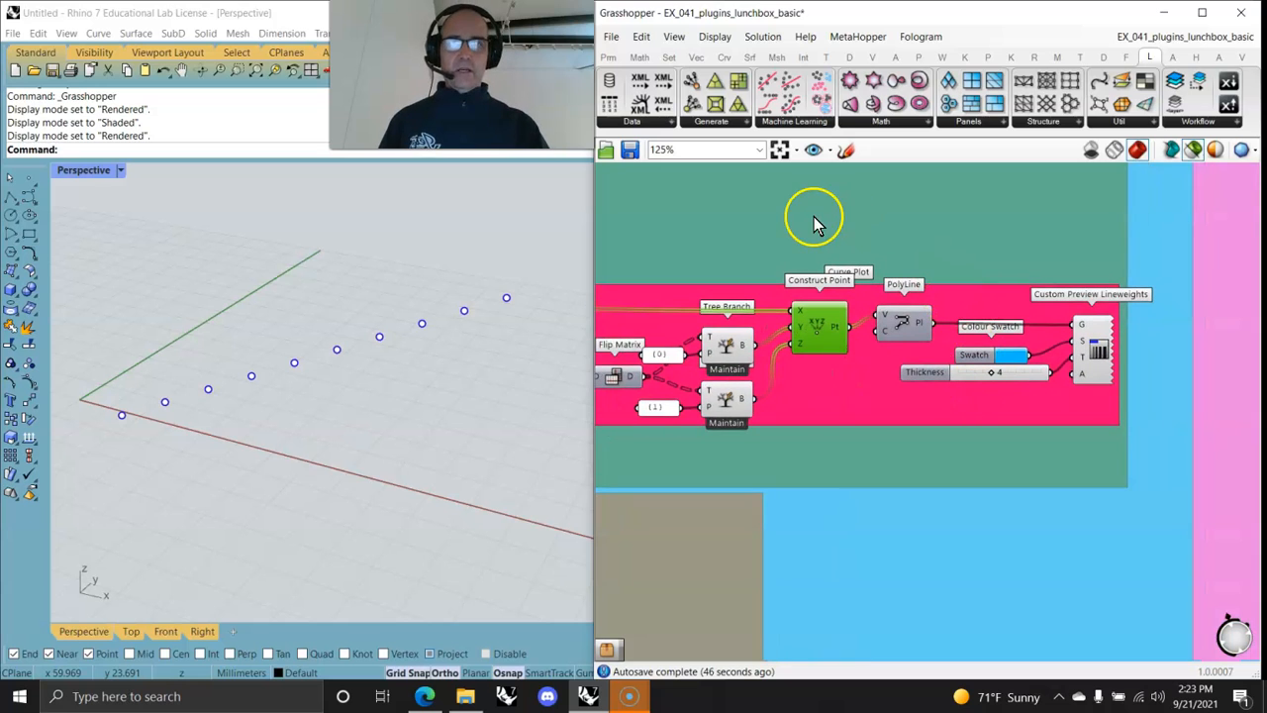
Browse the Tree components of the Set category, and preview the multivariate example's Custom Preview Lineweights component.
left_click(669, 58)
left_click(1142, 121)
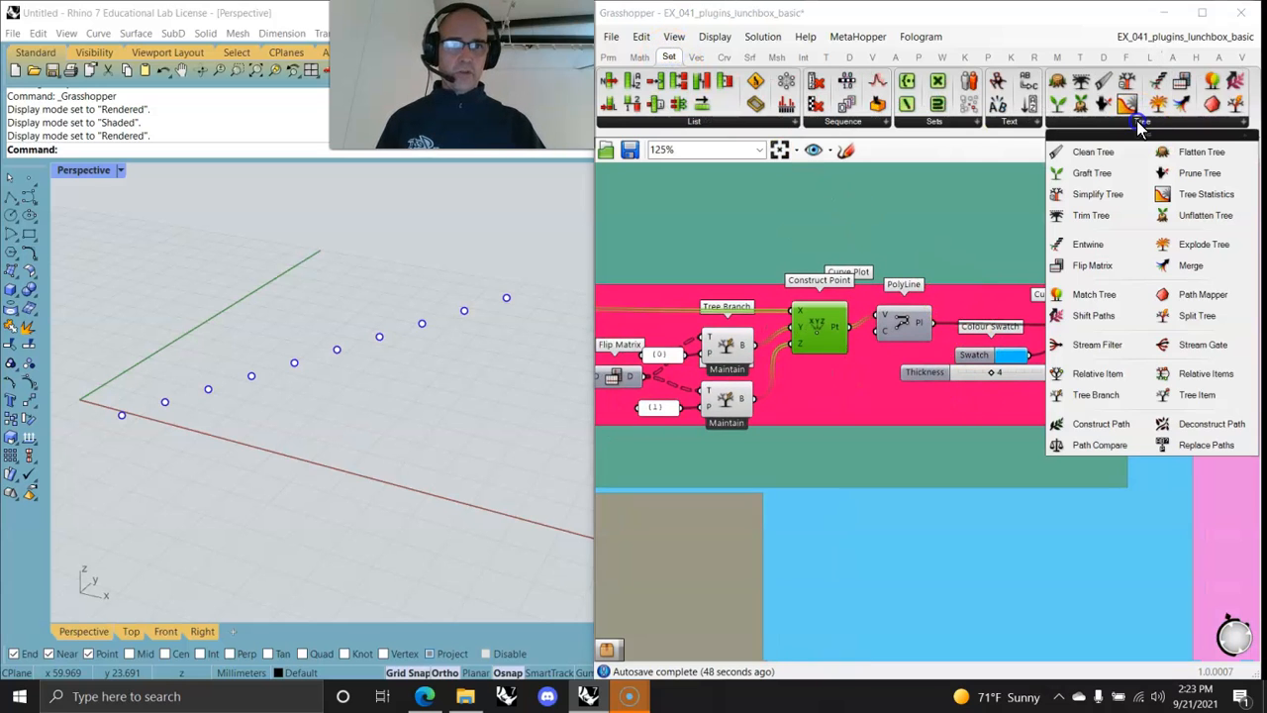
left_click(973, 393)
left_click(1109, 348)
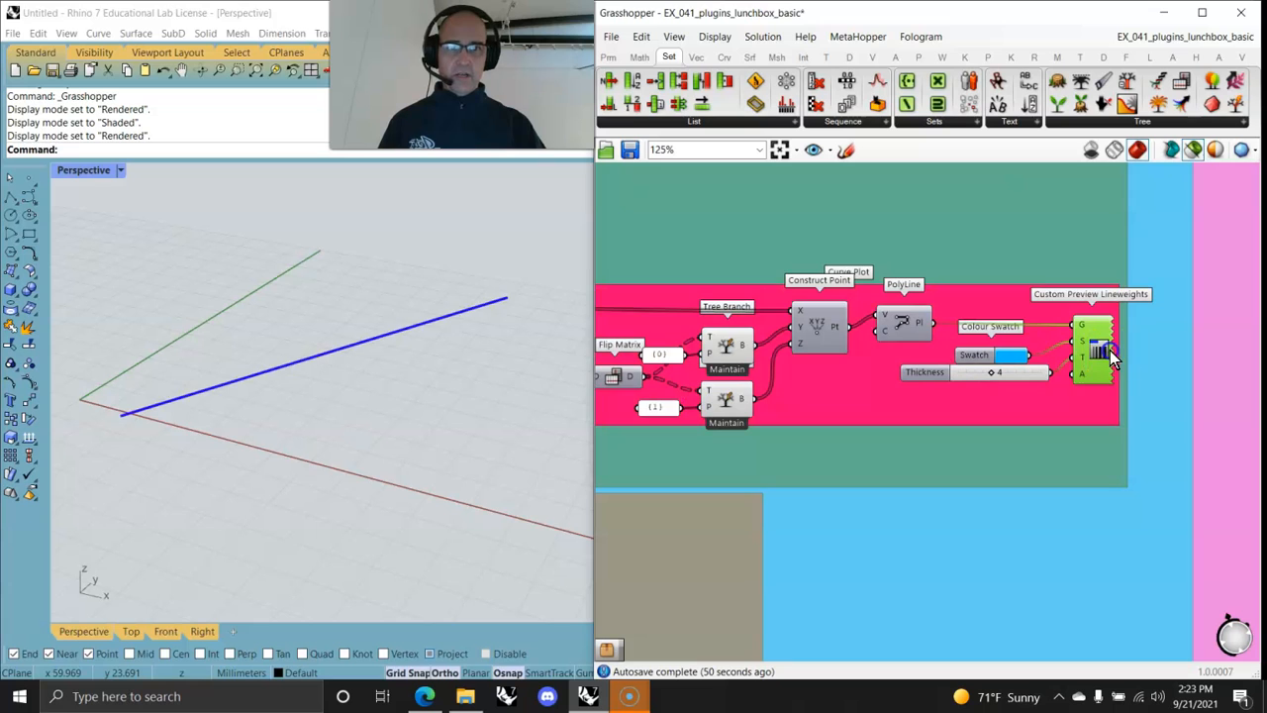
Try the Ghosted display mode in the Perspective viewport, and change it to Rendered.
left_click(85, 172)
left_click(174, 243)
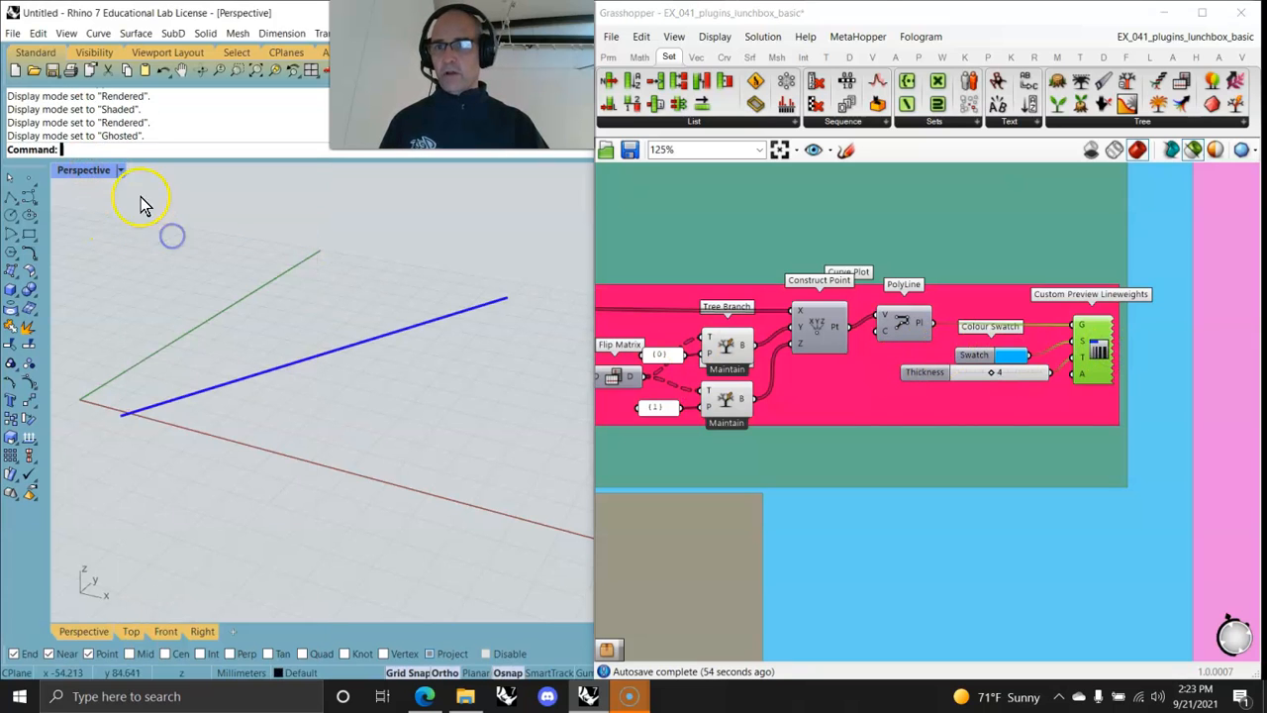
left_click(96, 170)
left_click(164, 229)
scroll(262, 376, "up", 2)
scroll(263, 377, "down", 2)
right_click_drag(691, 441, 913, 449)
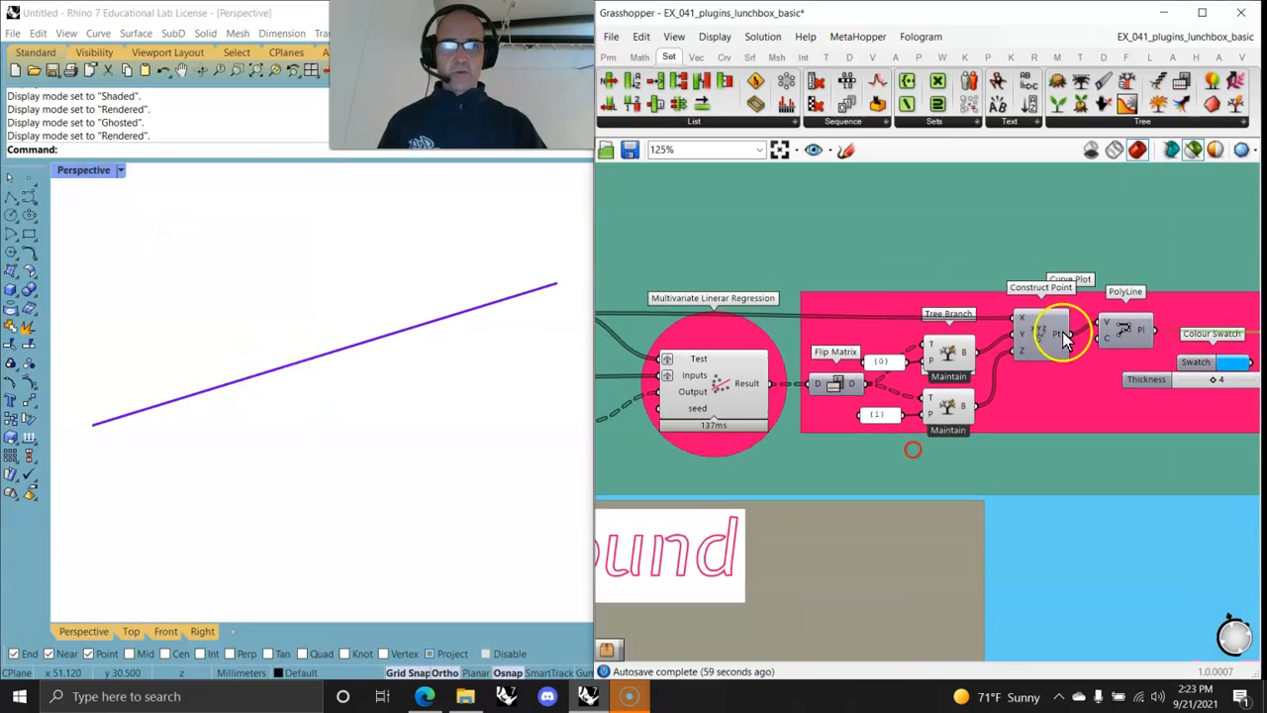
Turn off the selected-only preview, and hide the preview of the components in the 041_Lunchbox_basic group.
left_click(1193, 150)
right_click_drag(461, 387, 433, 447)
scroll(857, 410, "down", 10)
right_click_drag(862, 382, 810, 615)
left_click_drag(1083, 457, 628, 274)
right_click(634, 274)
left_click(671, 330)
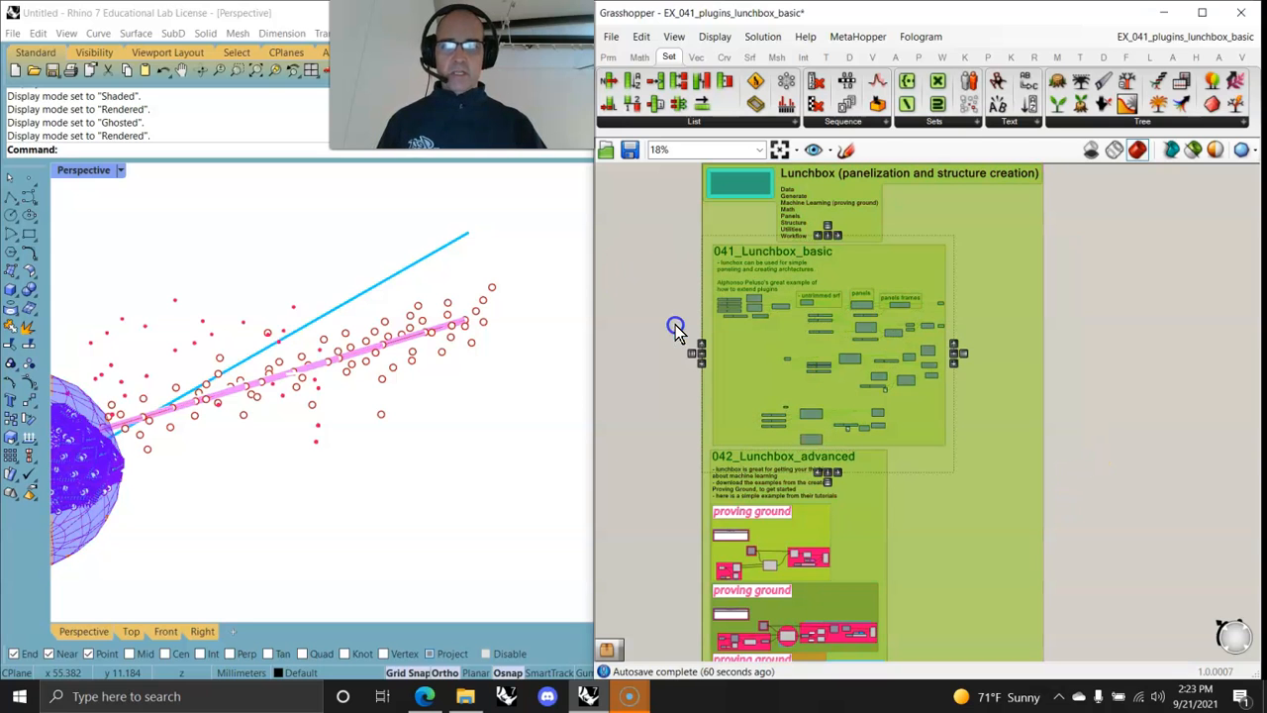
right_click_drag(251, 453, 256, 492)
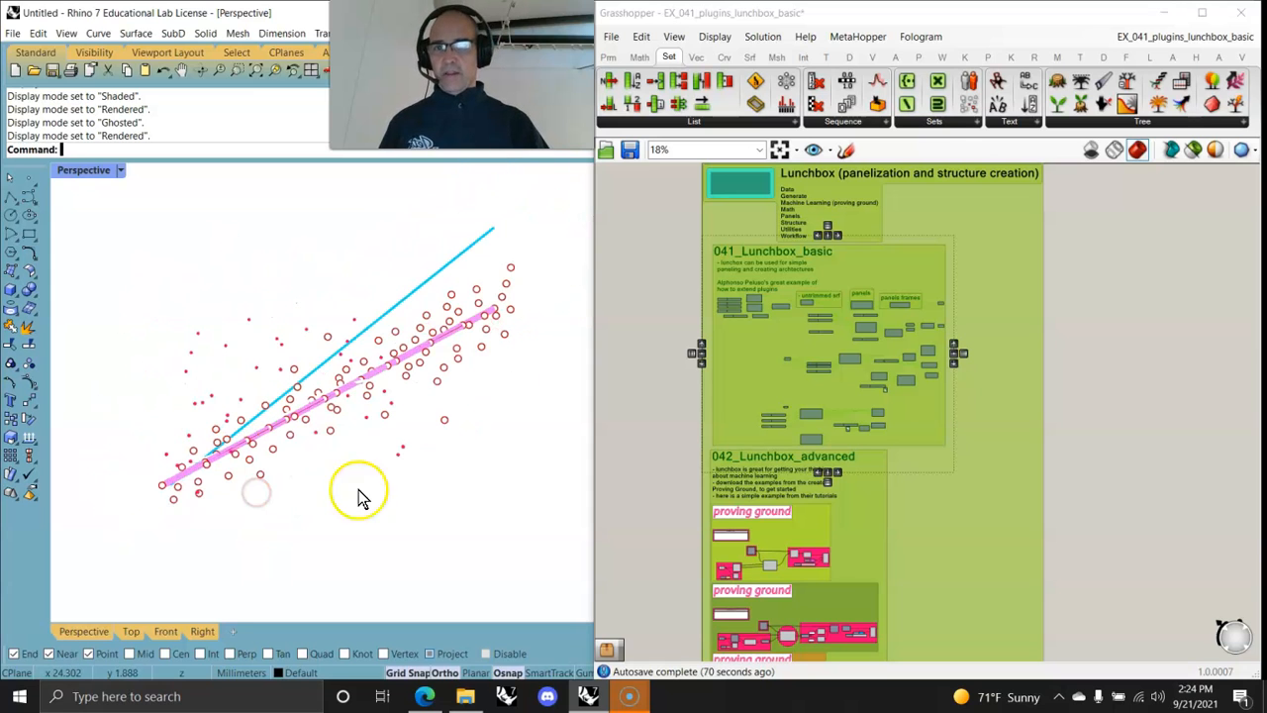
Highlight the linear regression example's PolyLine among all plots, and review the multivariate example's sample data and regression component.
scroll(829, 578, "up", 6)
left_click(810, 495)
left_click(725, 485)
right_click_drag(780, 579, 820, 341)
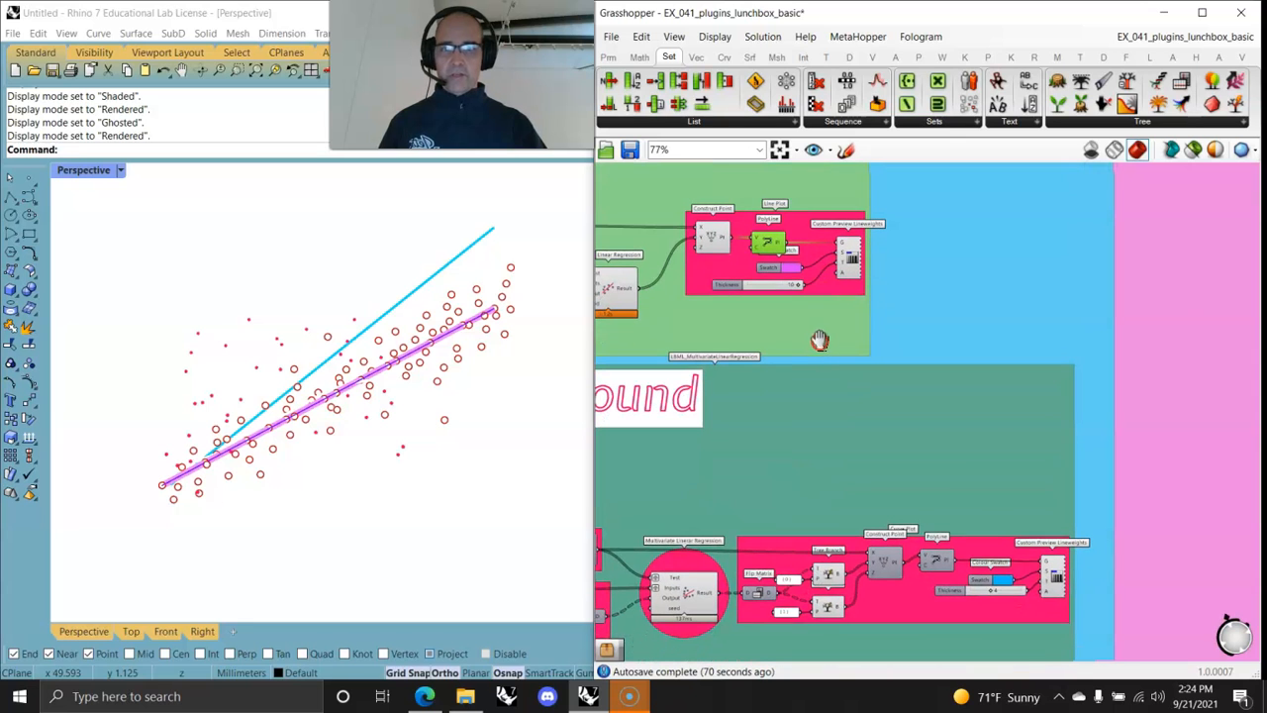
right_click_drag(778, 551, 1129, 354)
scroll(977, 458, "up", 2)
right_click_drag(924, 436, 892, 384)
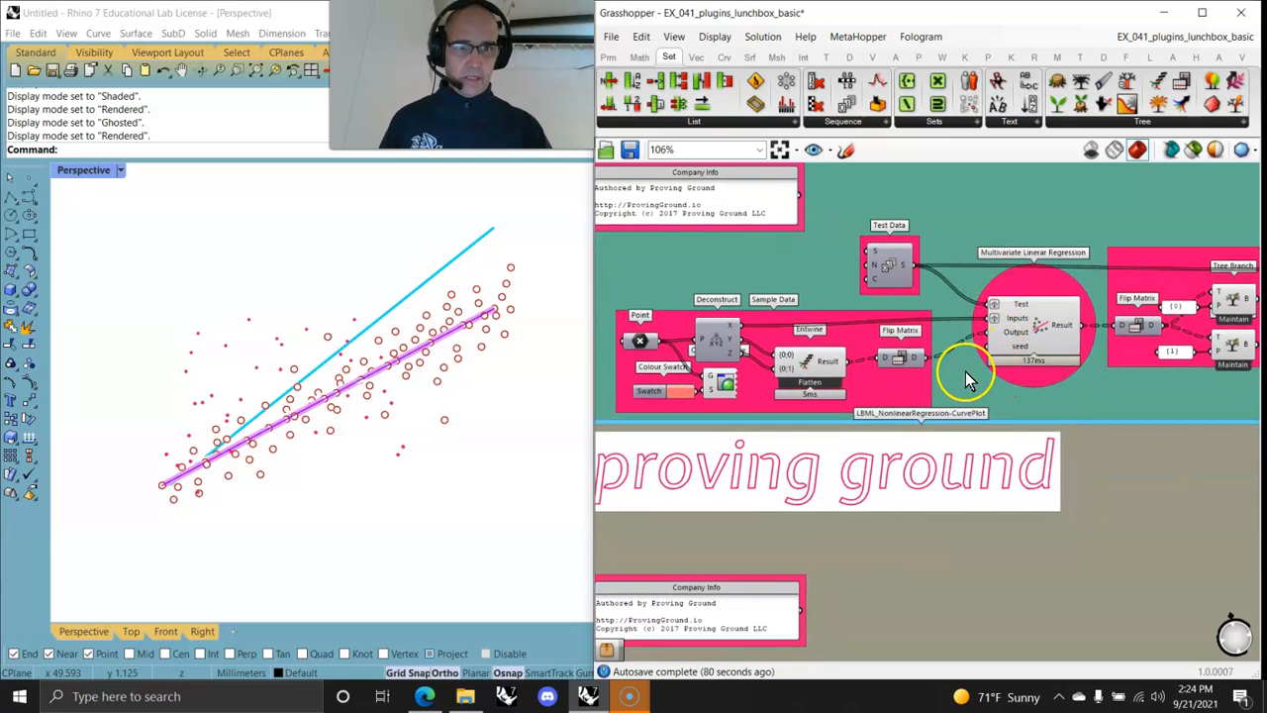
Restrict the preview to selected components and show the nonlinear curve example's sample points from its Point component.
right_click_drag(965, 315, 918, 265)
scroll(970, 551, "down", 4)
right_click_drag(901, 419, 947, 241)
scroll(943, 320, "up", 5)
right_click_drag(770, 388, 962, 315)
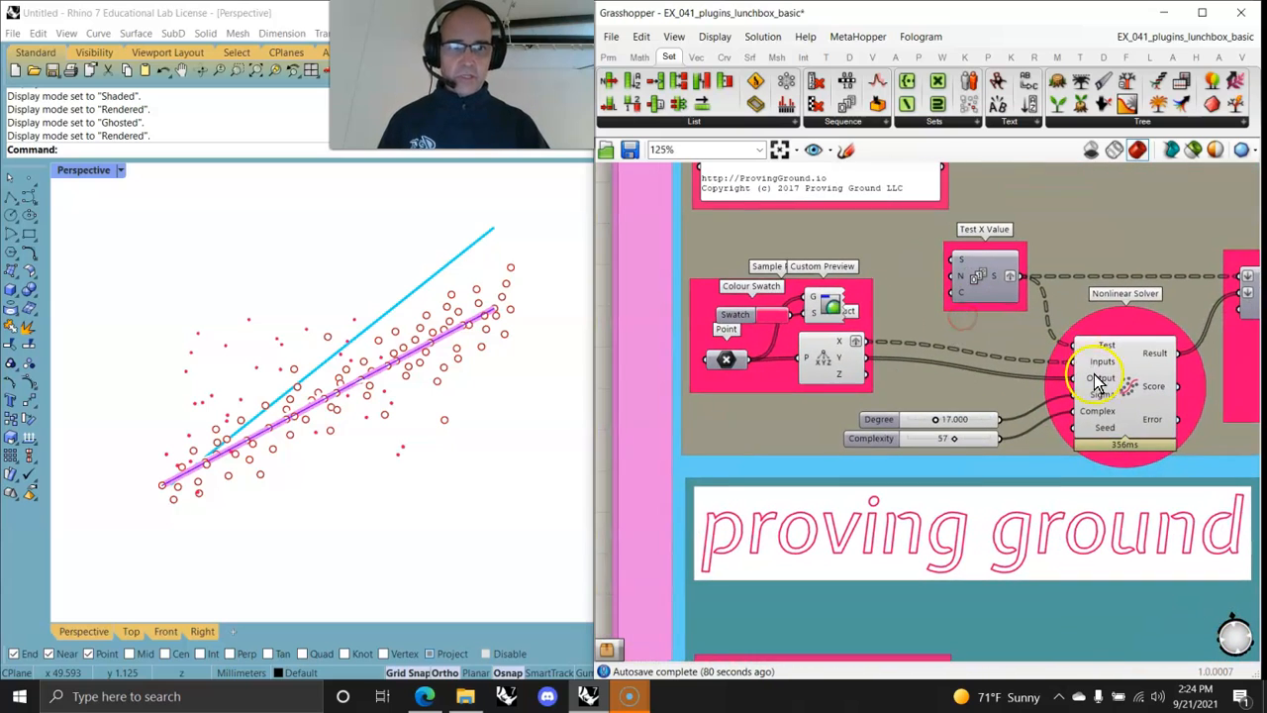
left_click(818, 315)
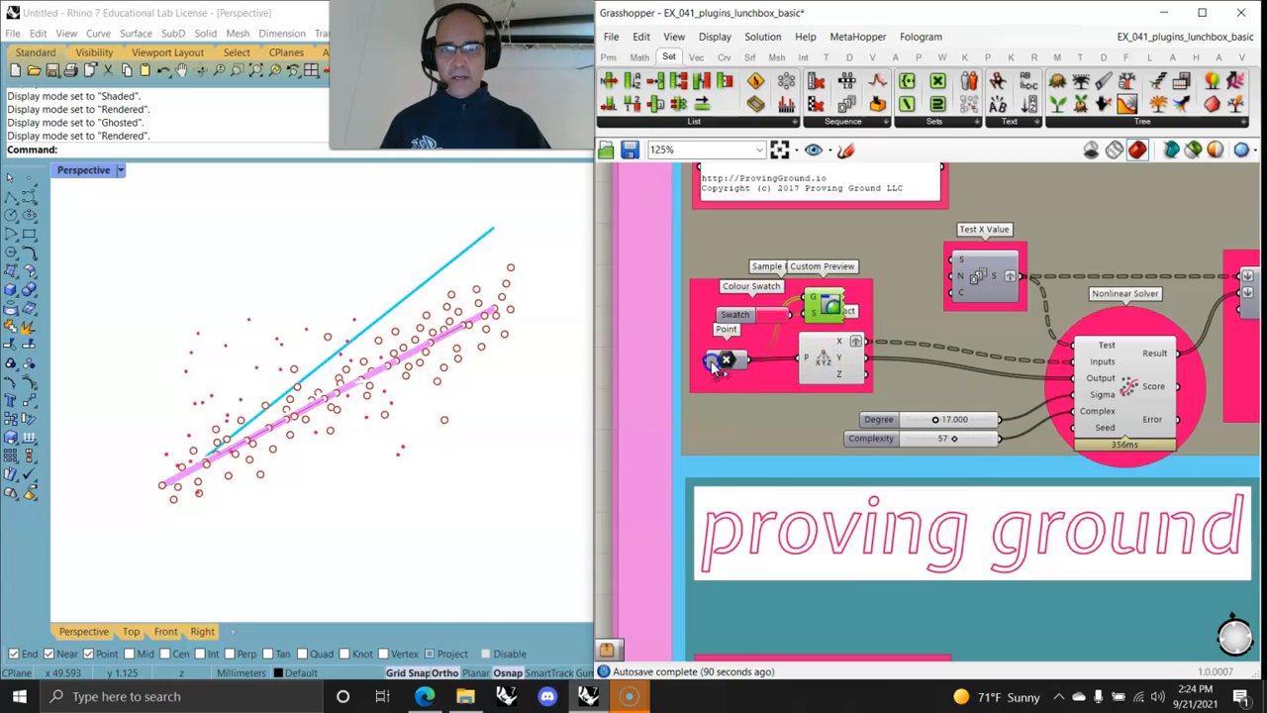
left_click(1193, 149)
left_click(725, 358)
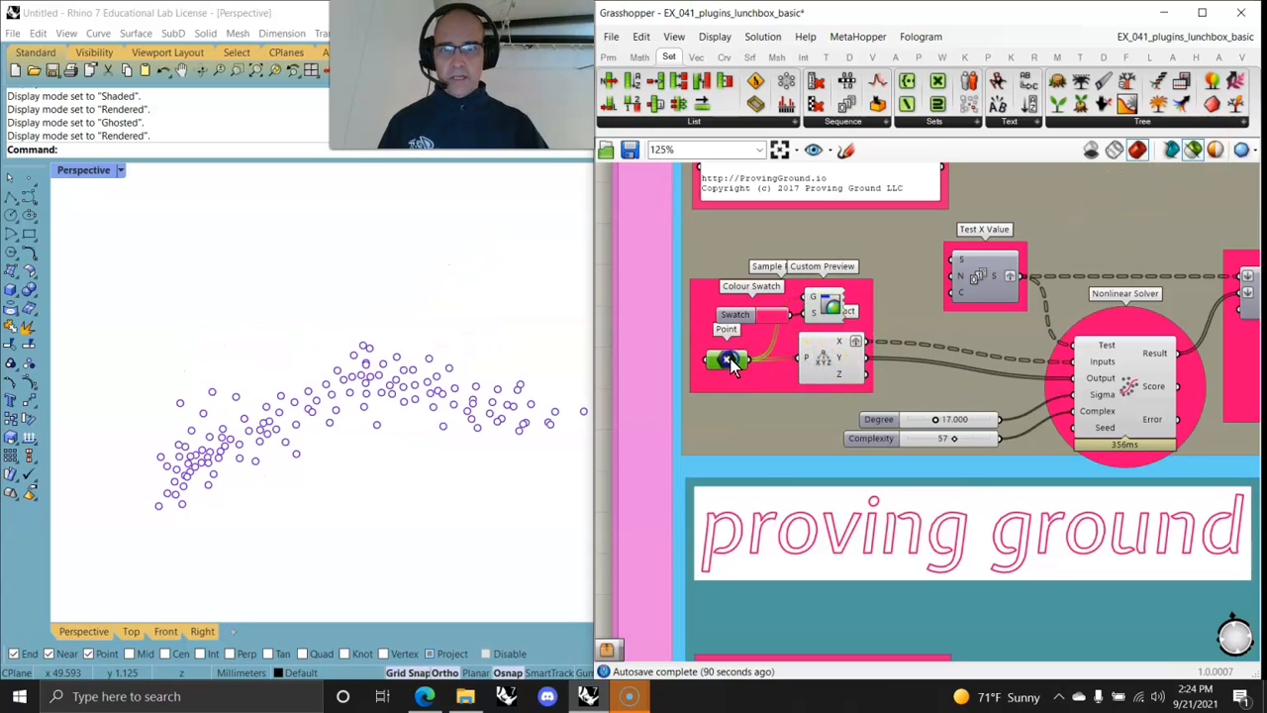
mouse_move(425, 425)
right_mouse_down()
mouse_move(477, 513)
mouse_move(409, 439)
mouse_move(393, 303)
mouse_move(425, 447)
right_mouse_up()
Maximize the Top viewport to examine the nonlinear example's sample points in plan.
left_click(107, 175)
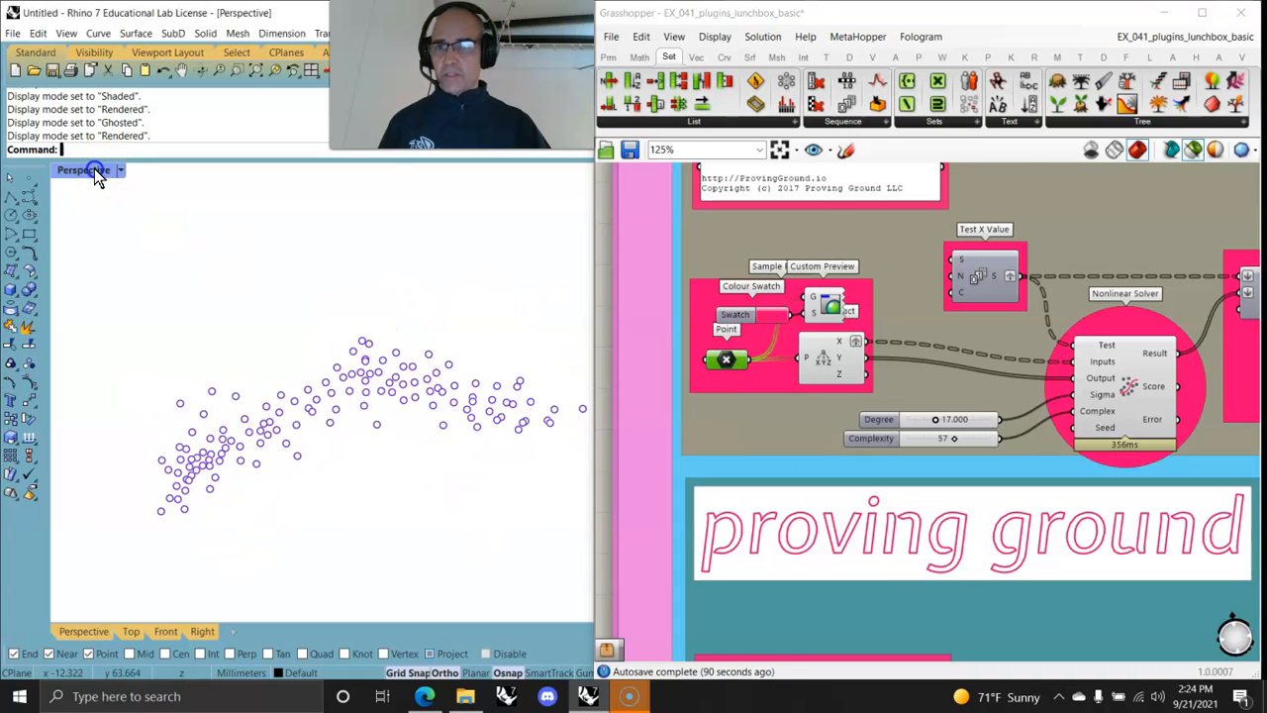
double_click(94, 169)
double_click(75, 171)
right_click_drag(295, 503, 275, 437)
Inspect the Nonlinear Solver, and preview the predicted points from the Construct Point component it feeds.
left_click(735, 473)
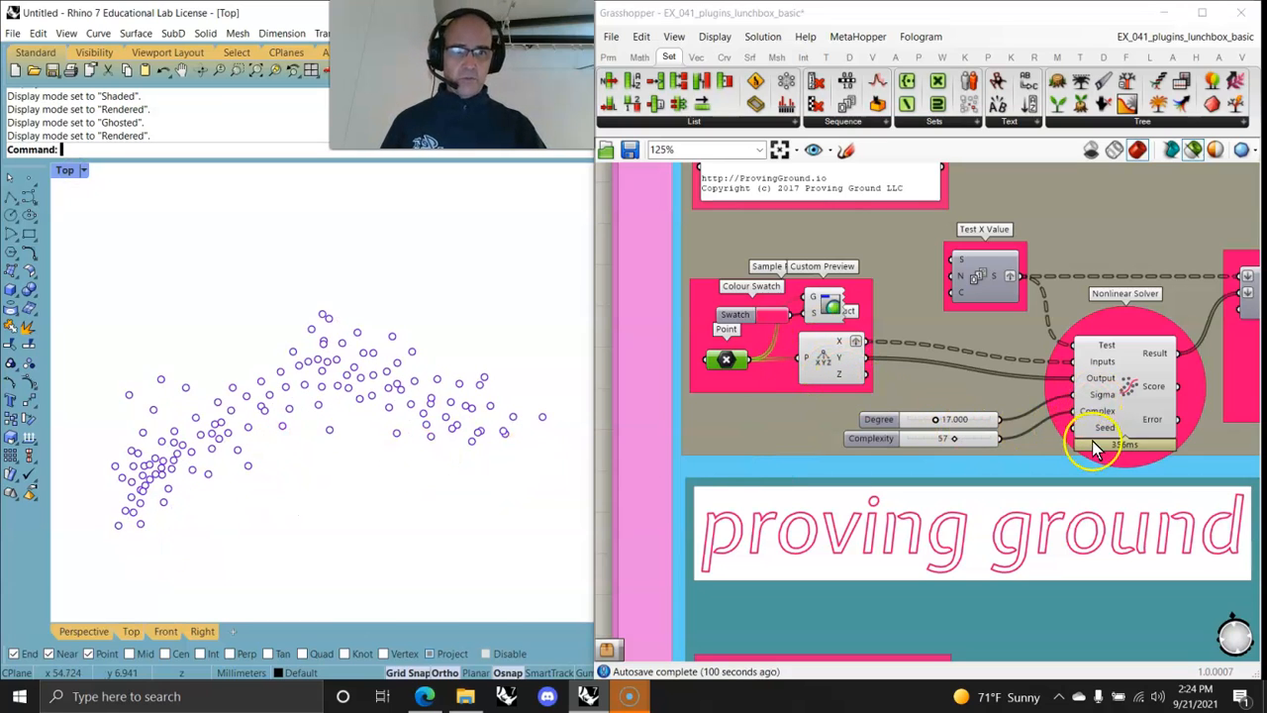
left_click(1137, 386)
right_click_drag(1135, 387, 974, 401)
left_click(1124, 315)
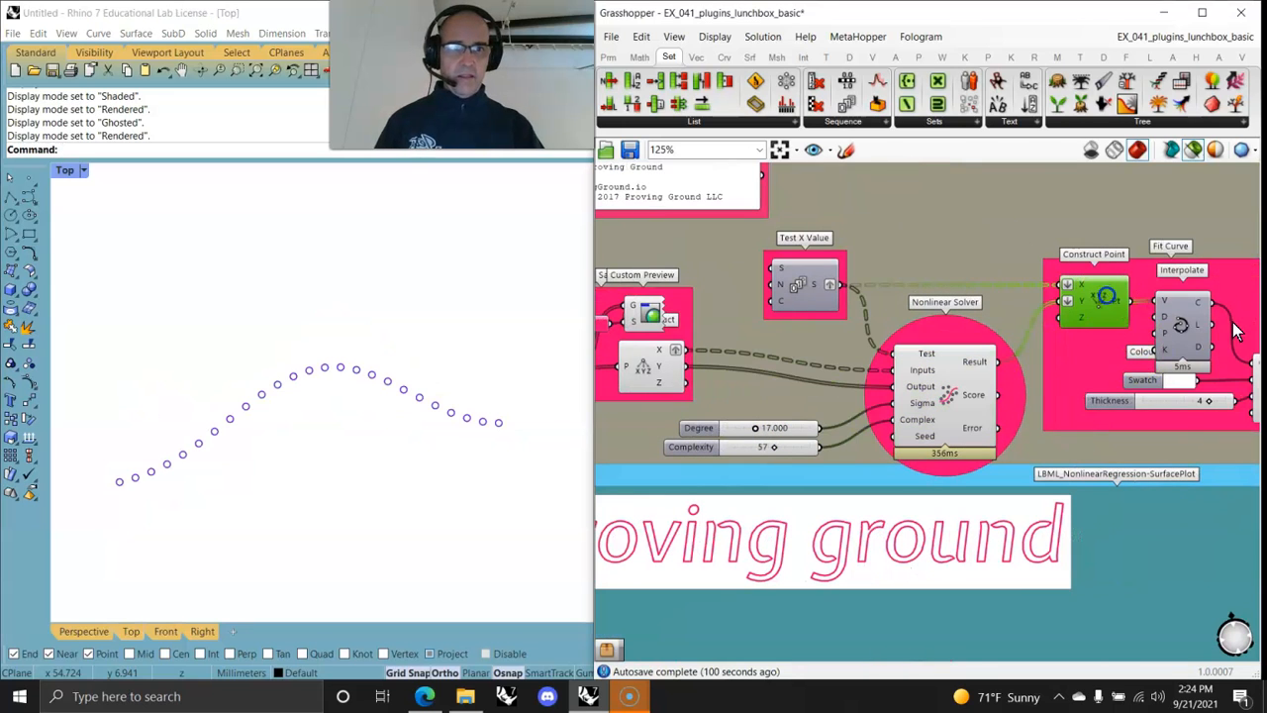
Set the Nonlinear Solver's Degree to 17.491 and its Complexity to 54.
scroll(930, 448, "up", 2)
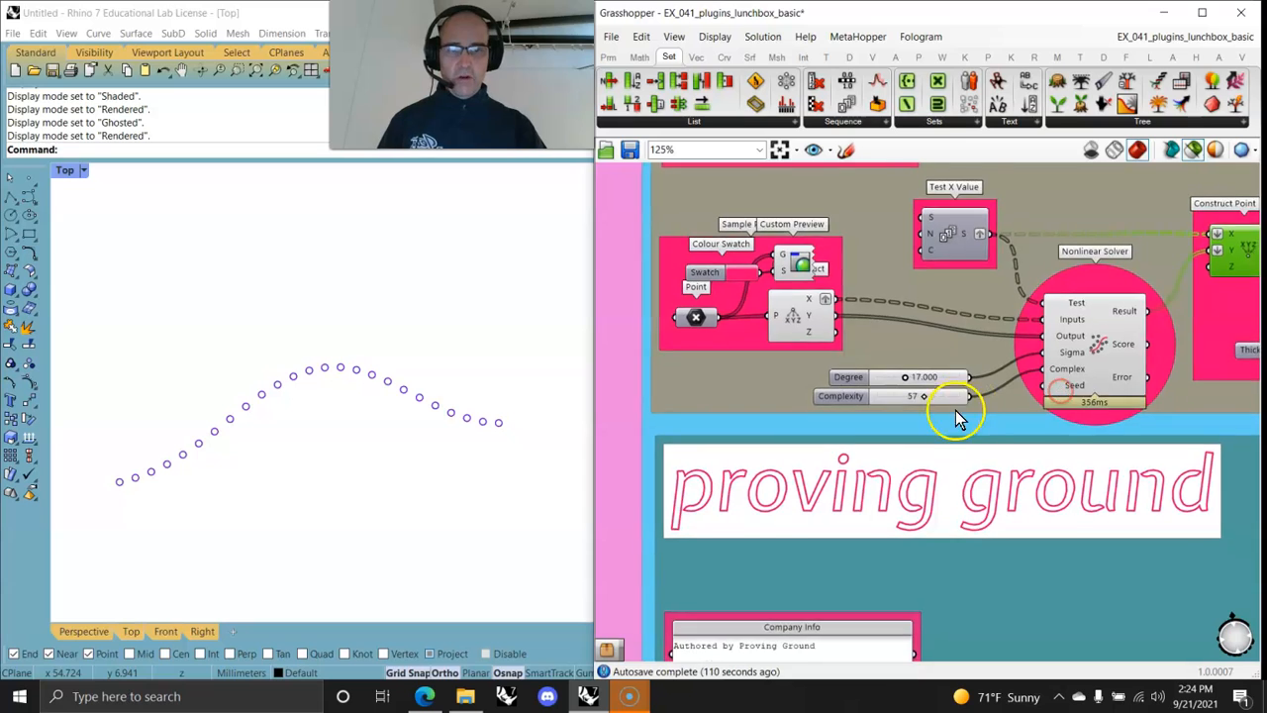
scroll(956, 416, "up", 2)
mouse_move(876, 363)
left_mouse_down()
mouse_move(824, 363)
mouse_move(875, 362)
left_mouse_up()
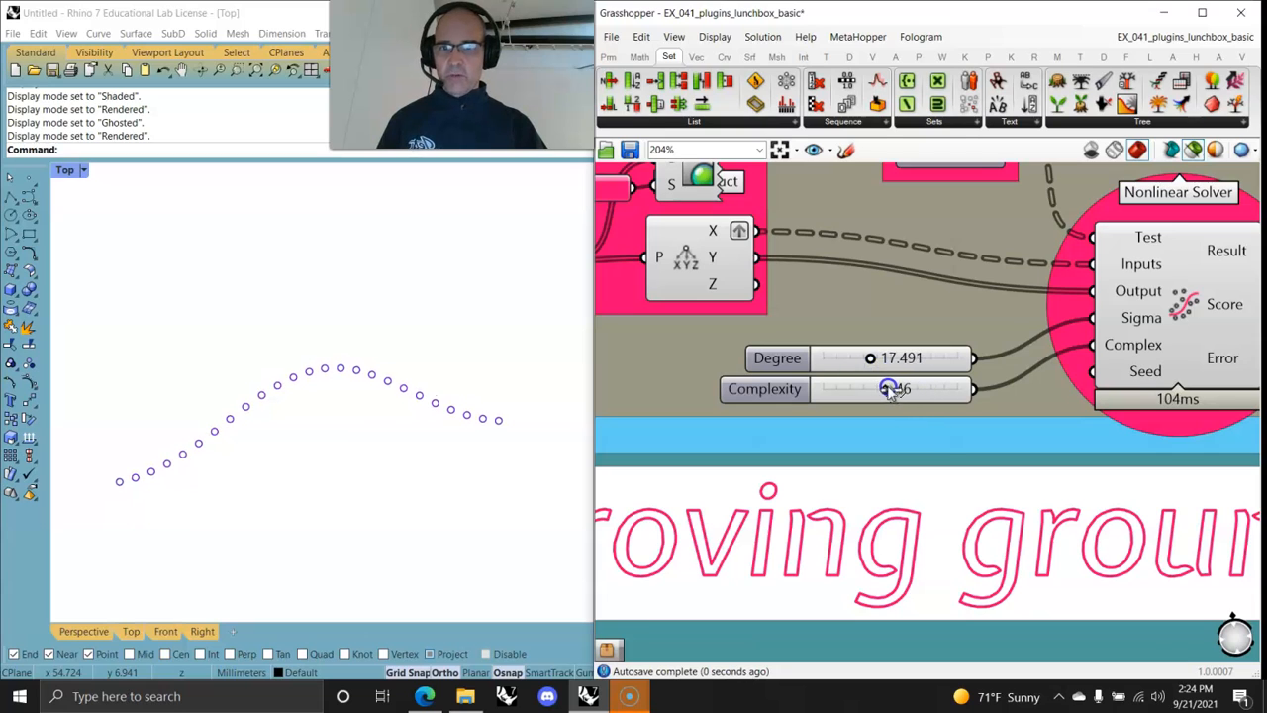
left_click_drag(880, 392, 904, 392)
Look through LunchBox's Machine Learning components, including the regression and neural network tools.
right_click_drag(1096, 322, 824, 420)
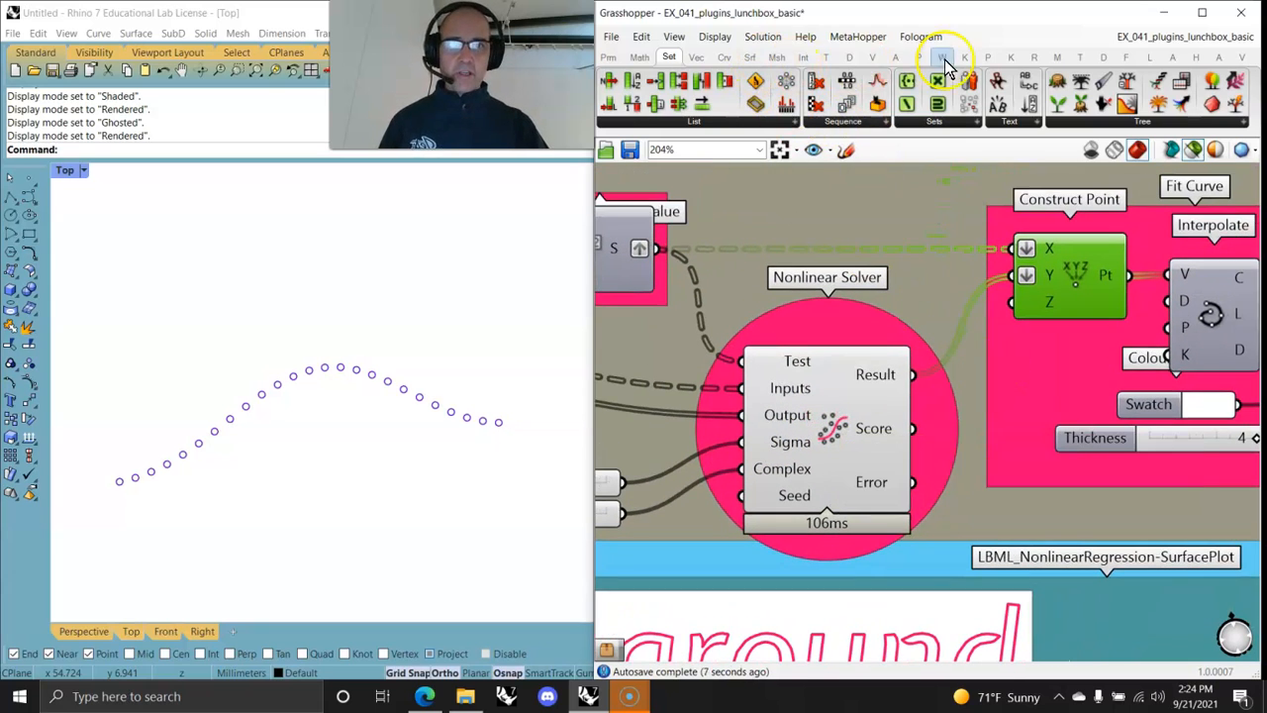
left_click(1148, 56)
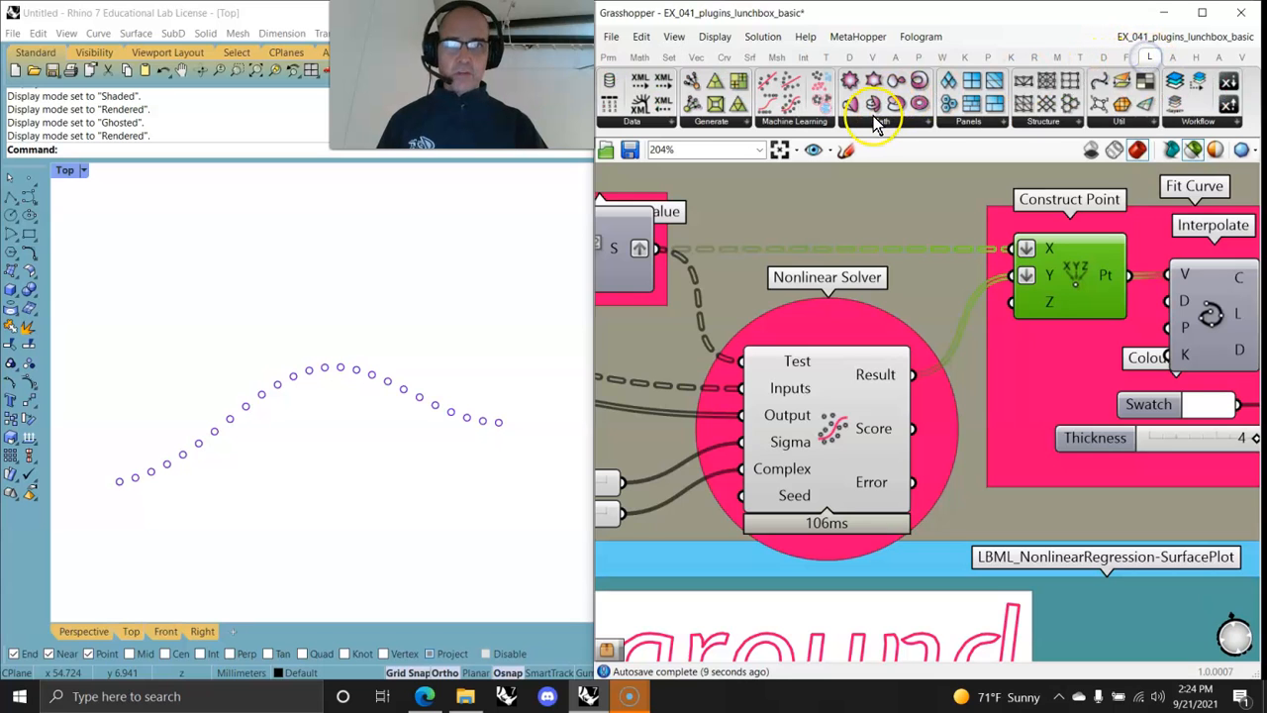
left_click(817, 120)
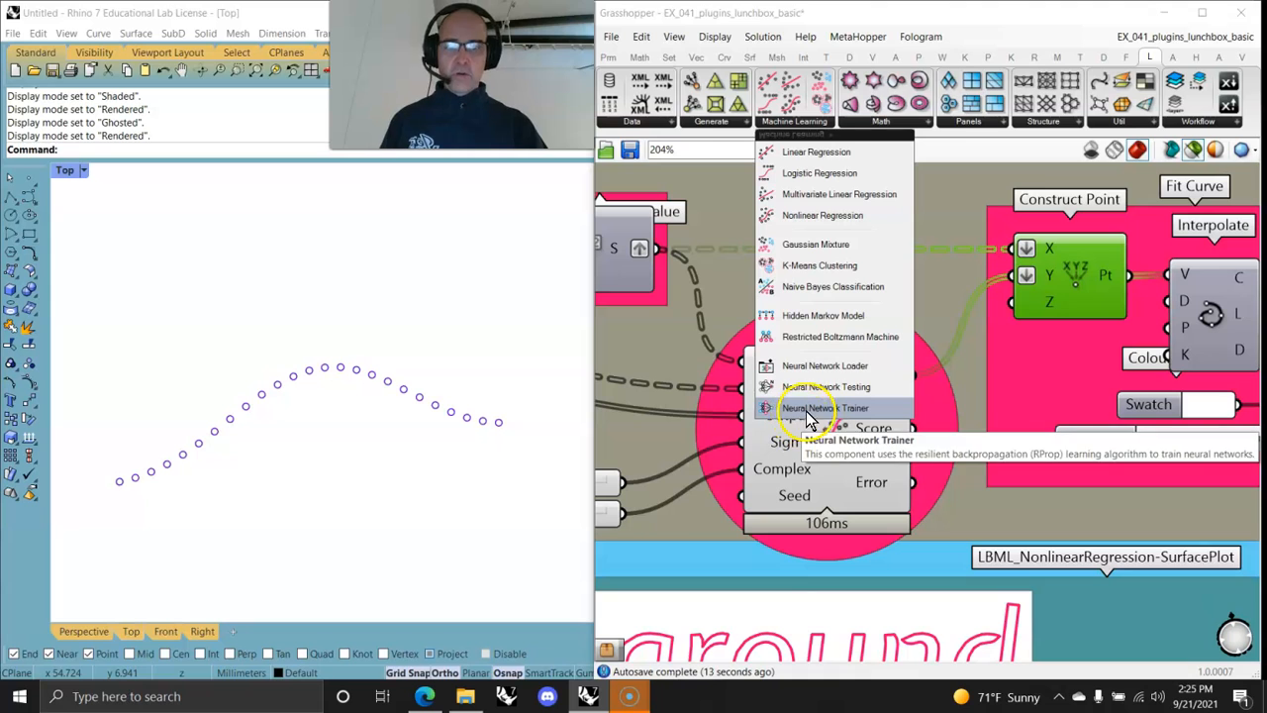
Preview the fit curve's Custom Preview Lineweights component, and turn off the selected-only preview to compare it with all plots.
right_click_drag(1124, 482, 737, 457)
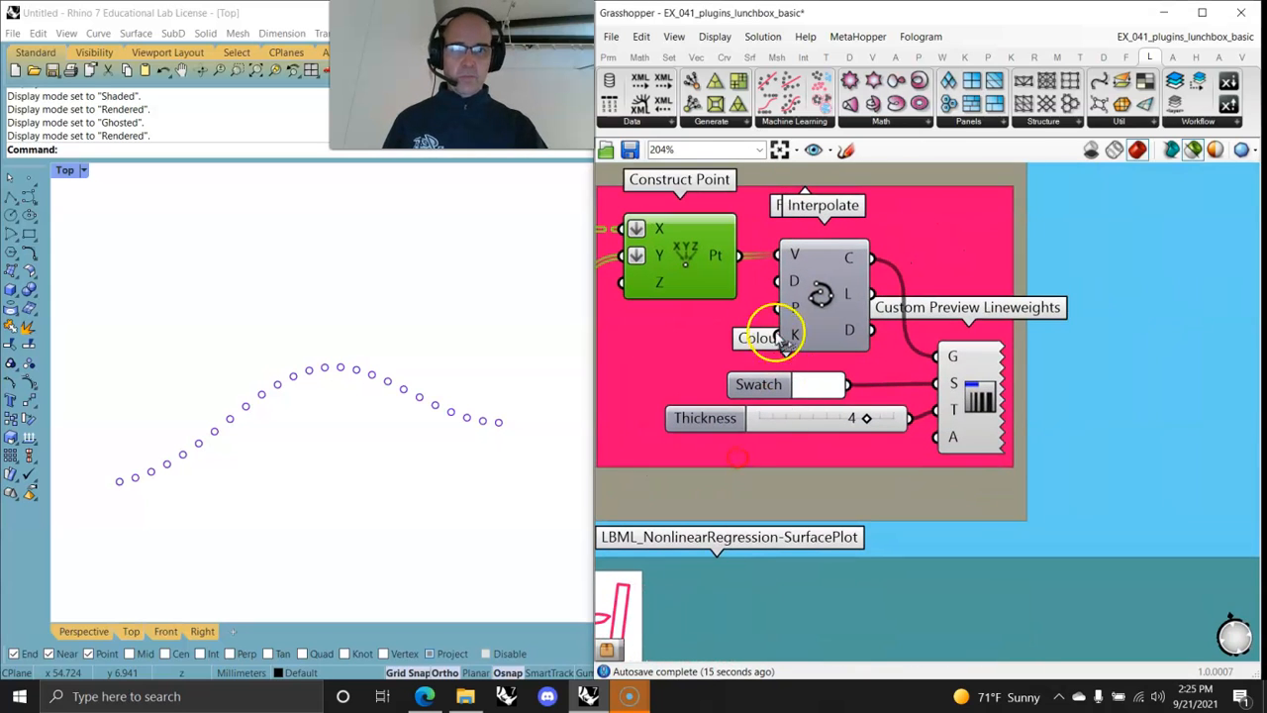
left_click(963, 387)
right_click_drag(777, 414, 955, 408)
scroll(955, 414, "down", 2)
left_click(1193, 154)
right_click_drag(284, 474, 273, 501)
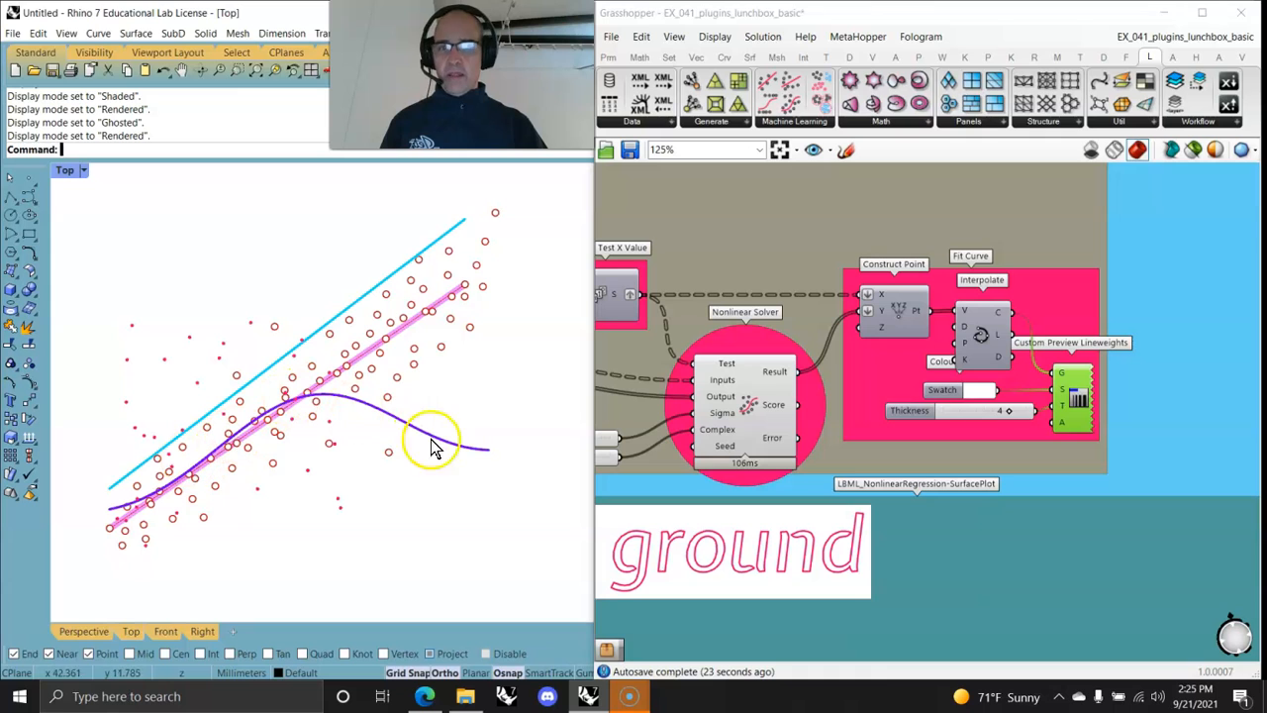
Review the Nonlinear Solver's inputs, and find the nonlinear regression surface plot example below it.
right_click_drag(733, 470, 866, 356)
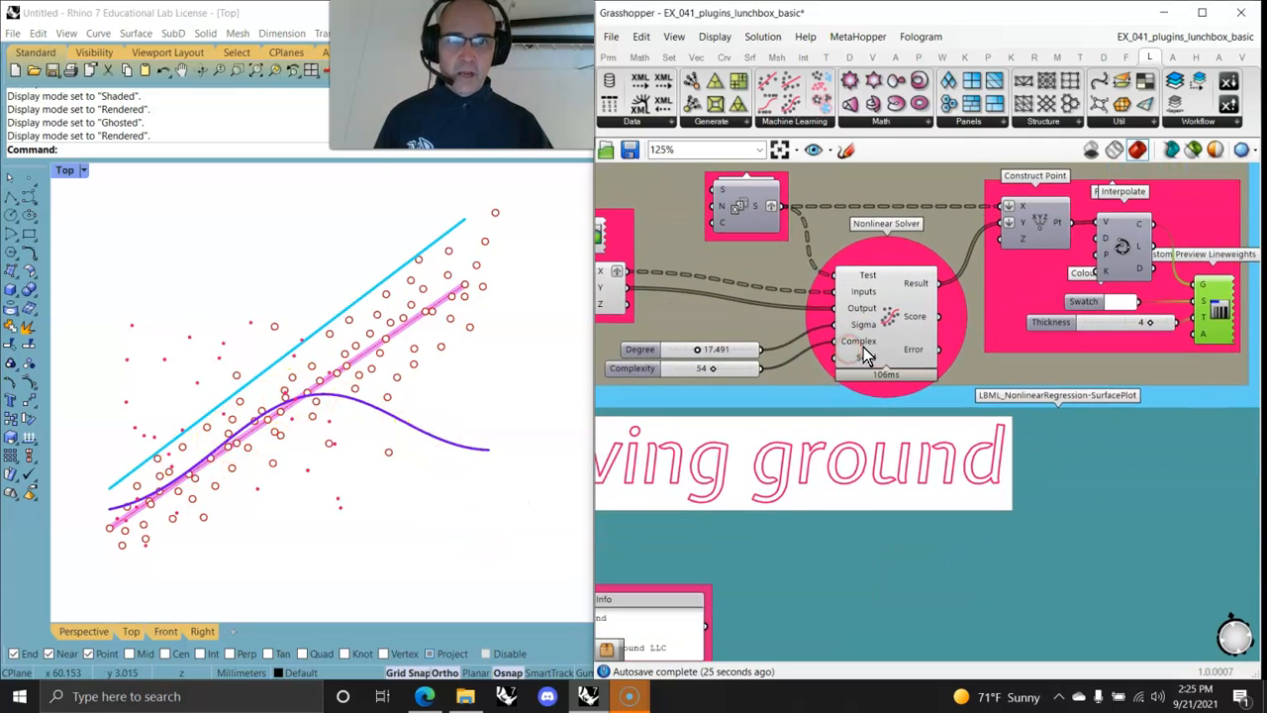
right_click_drag(792, 378, 1081, 303)
scroll(1081, 303, "down", 1)
right_click_drag(1047, 519, 891, 318)
scroll(881, 326, "down", 2)
scroll(884, 333, "down", 1)
right_click_drag(899, 402, 826, 436)
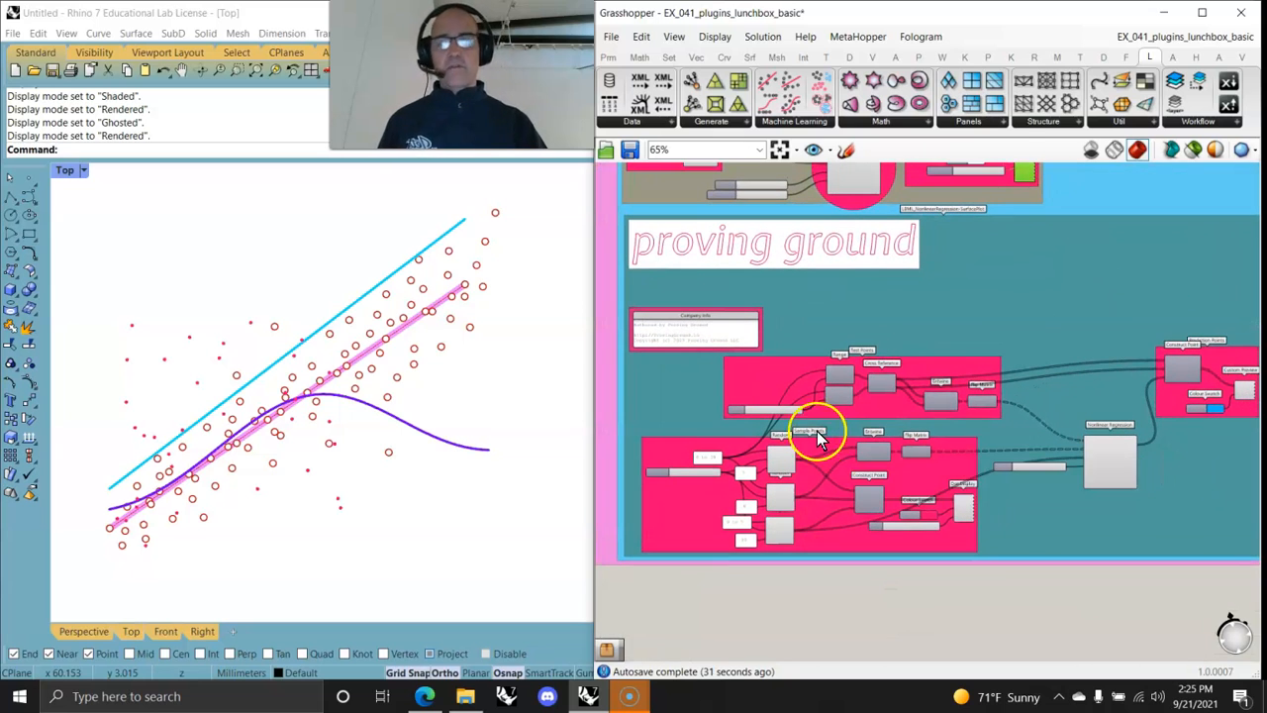
Examine the surface plot example's Sample Points and Test Points groups with their Random and Range components.
scroll(693, 341, "up", 5)
right_click_drag(687, 377, 749, 316)
scroll(750, 317, "down", 1)
scroll(840, 380, "down", 2)
right_click_drag(839, 380, 745, 294)
scroll(802, 426, "up", 2)
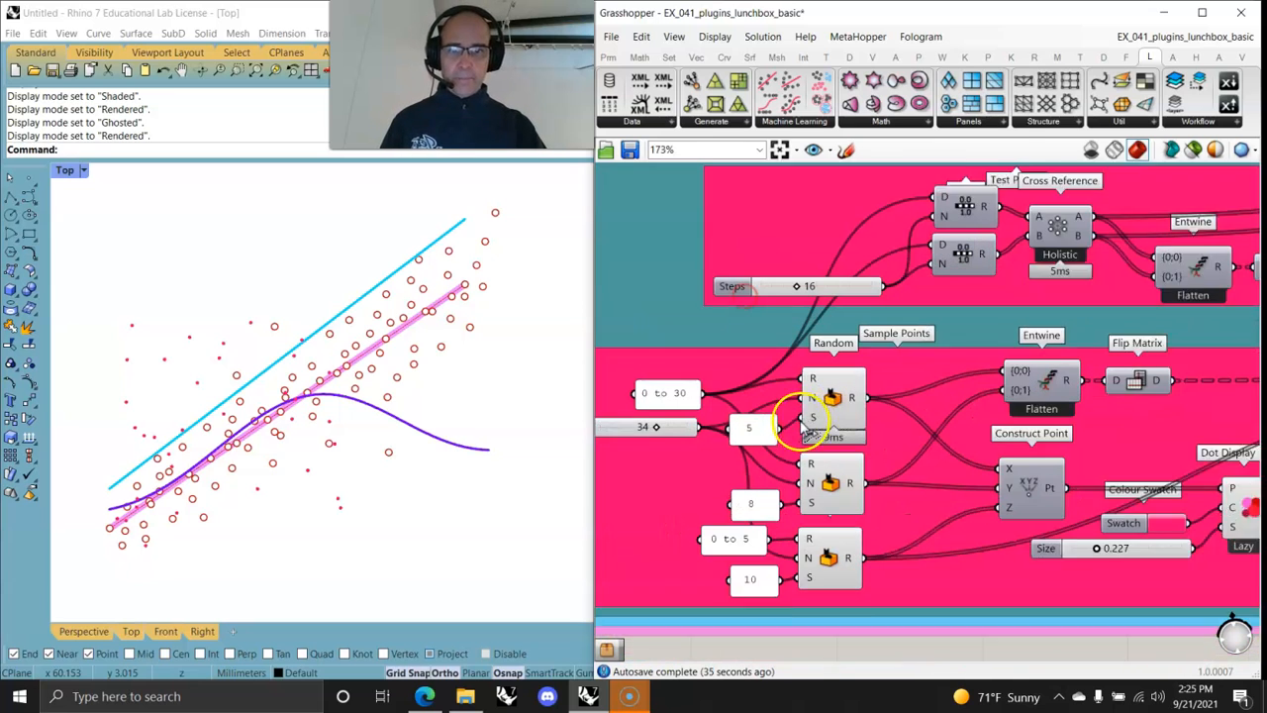
scroll(803, 424, "up", 1)
Restrict the preview to selected components, check the Random components, and preview the Sample Points group's Construct Point component.
left_click(850, 398)
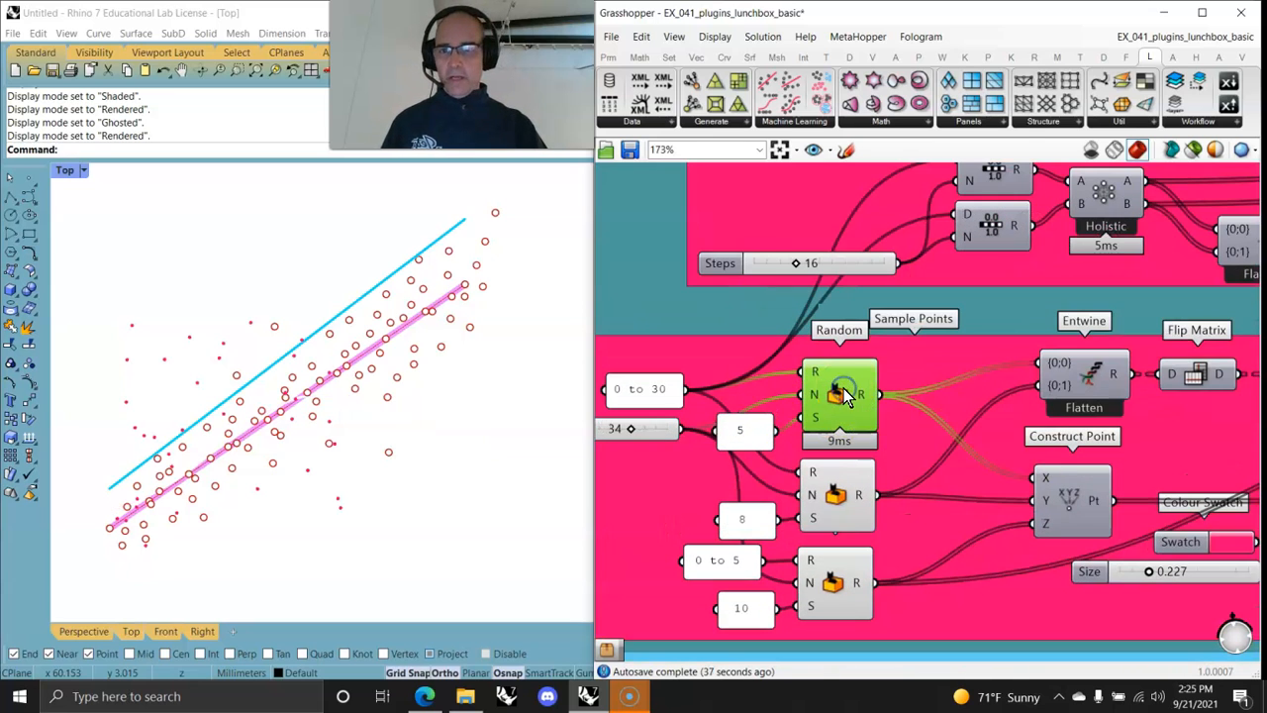
left_click(1188, 149)
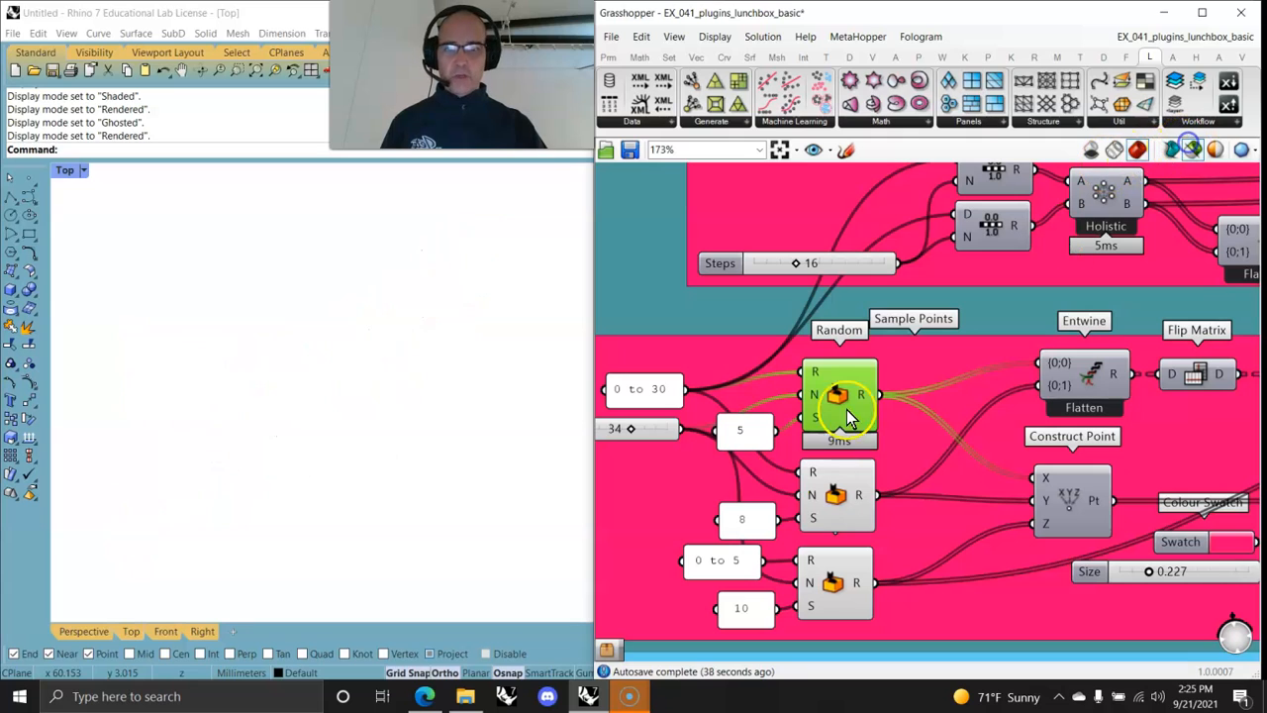
left_click(834, 505)
left_click(1080, 500)
Switch from the Top viewport to a maximized Perspective viewport to examine the random sample points in 3D.
right_click_drag(306, 489, 348, 534)
double_click(64, 171)
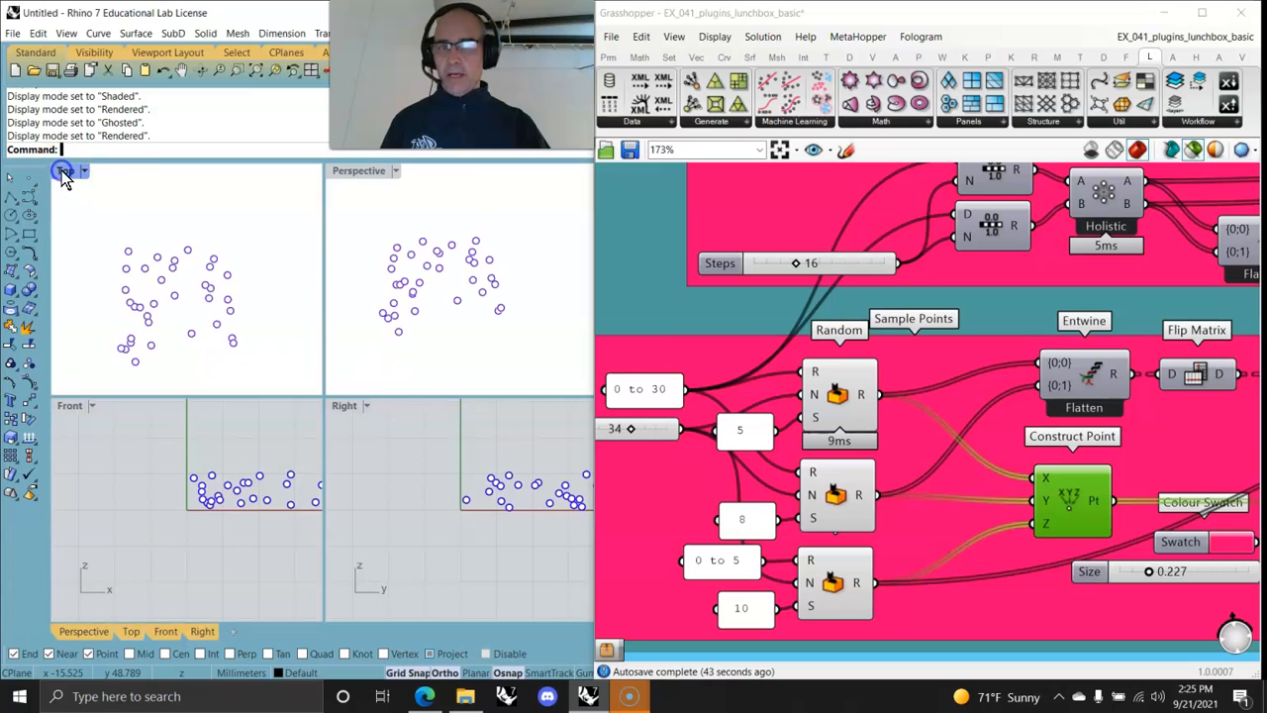
double_click(355, 173)
right_click_drag(370, 345, 287, 354)
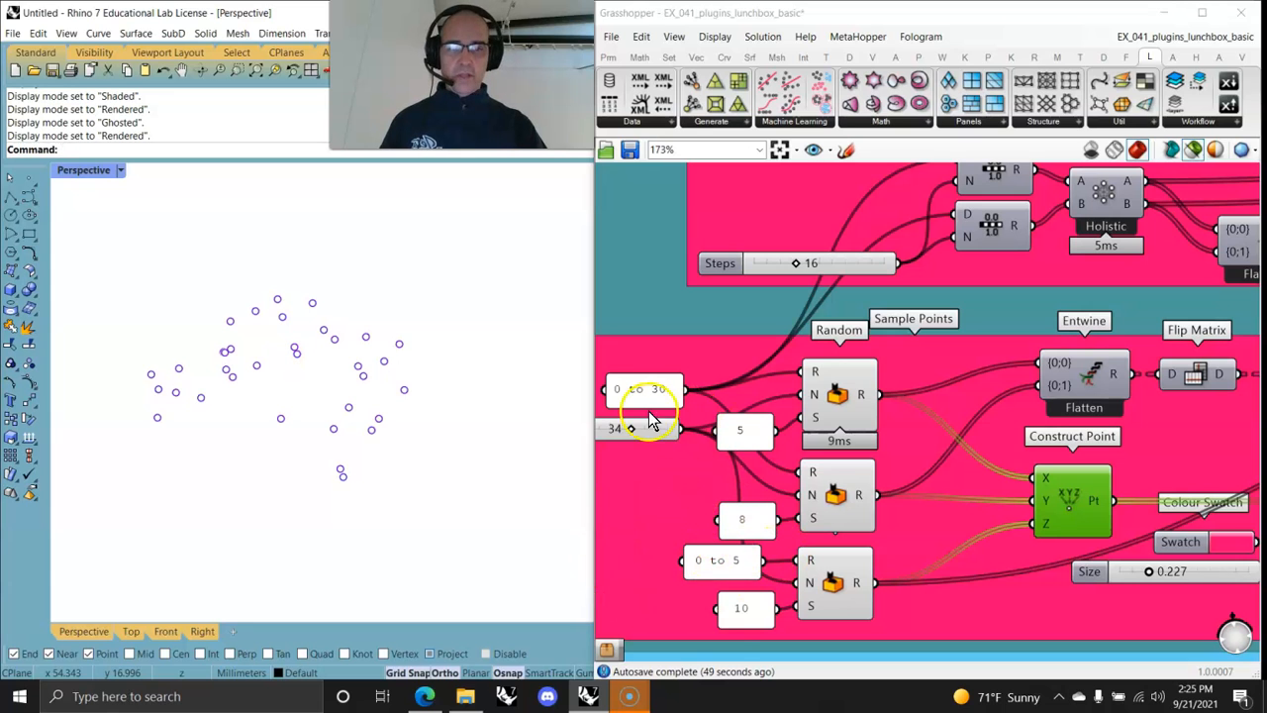
Follow the sample data through Entwine and Flip Matrix, and preview the sample points from the Dot Display component.
right_click_drag(980, 529, 704, 532)
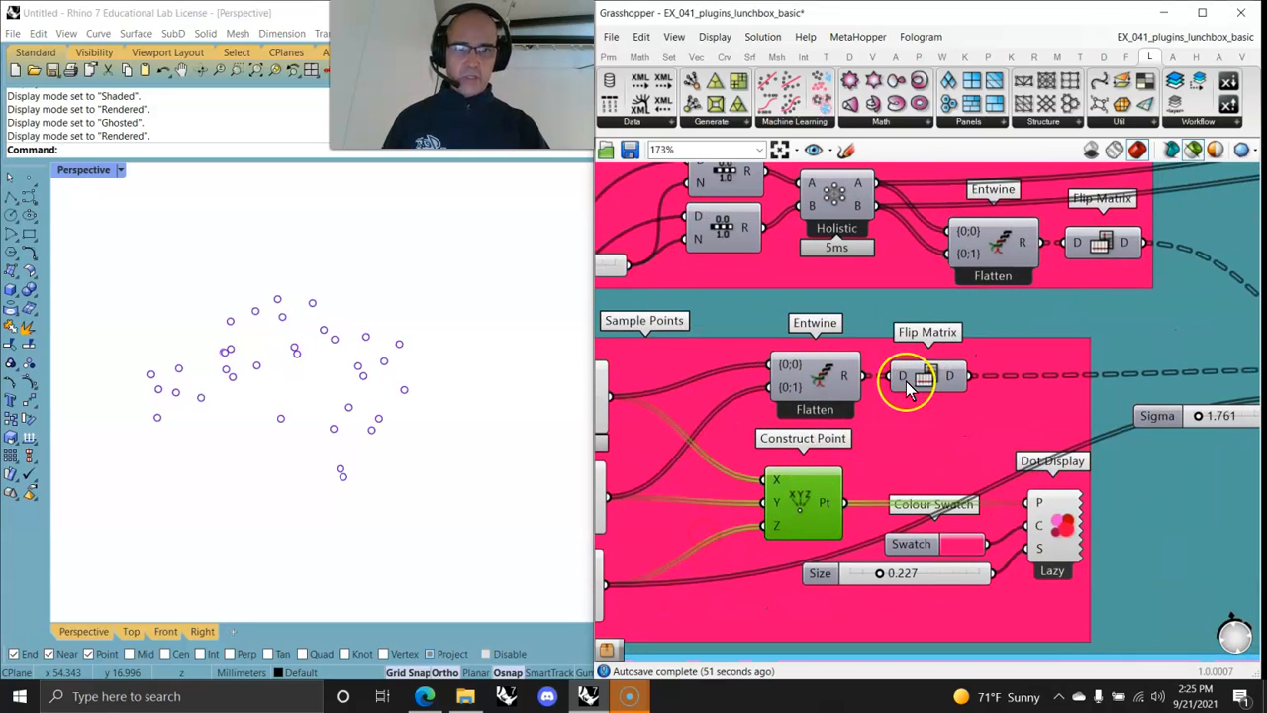
right_click_drag(988, 465, 807, 379)
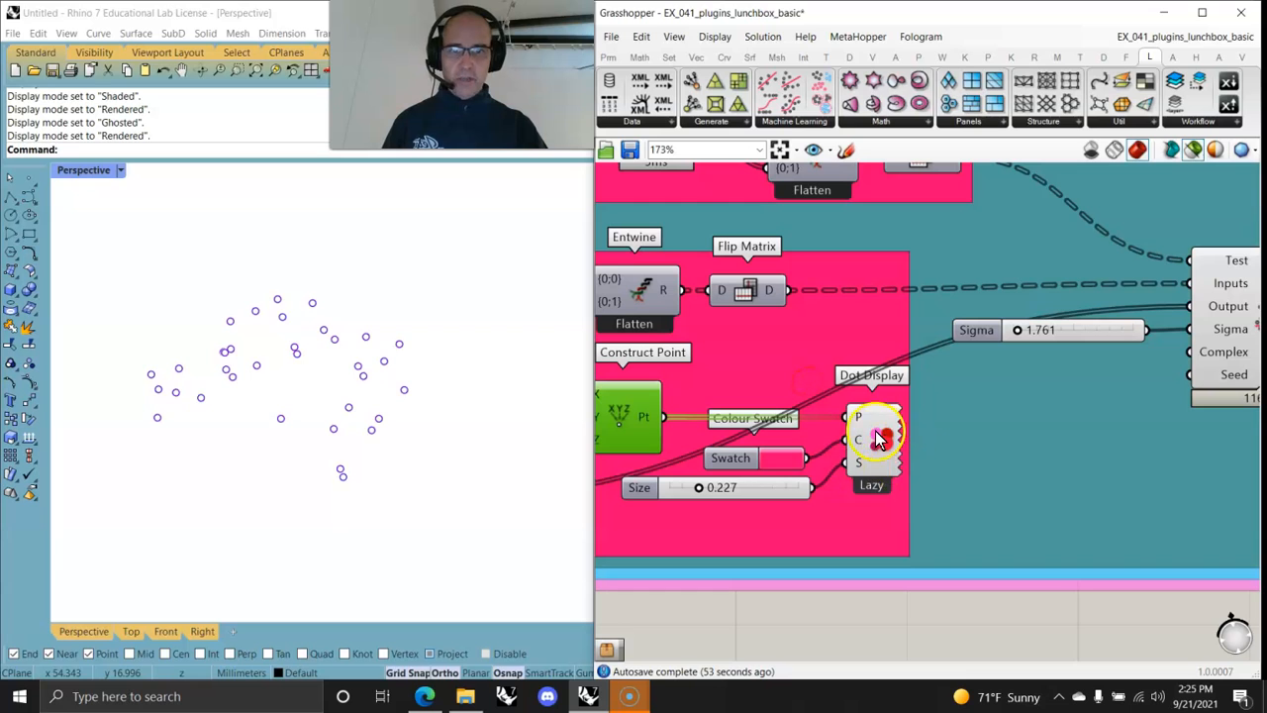
left_click(880, 438)
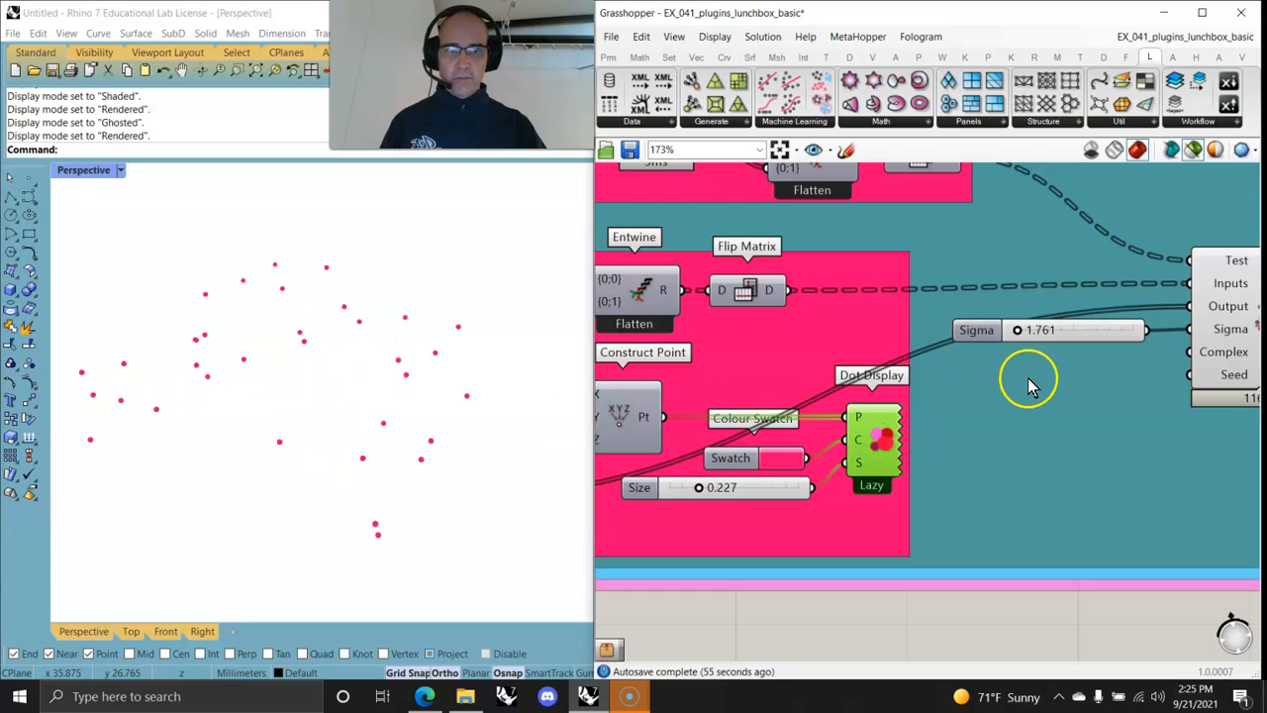
Inspect the Nonlinear Regression component, and preview the prediction points from the Construct Point component it feeds.
right_click_drag(1030, 386, 755, 421)
right_click_drag(955, 365, 778, 518)
left_click(864, 443)
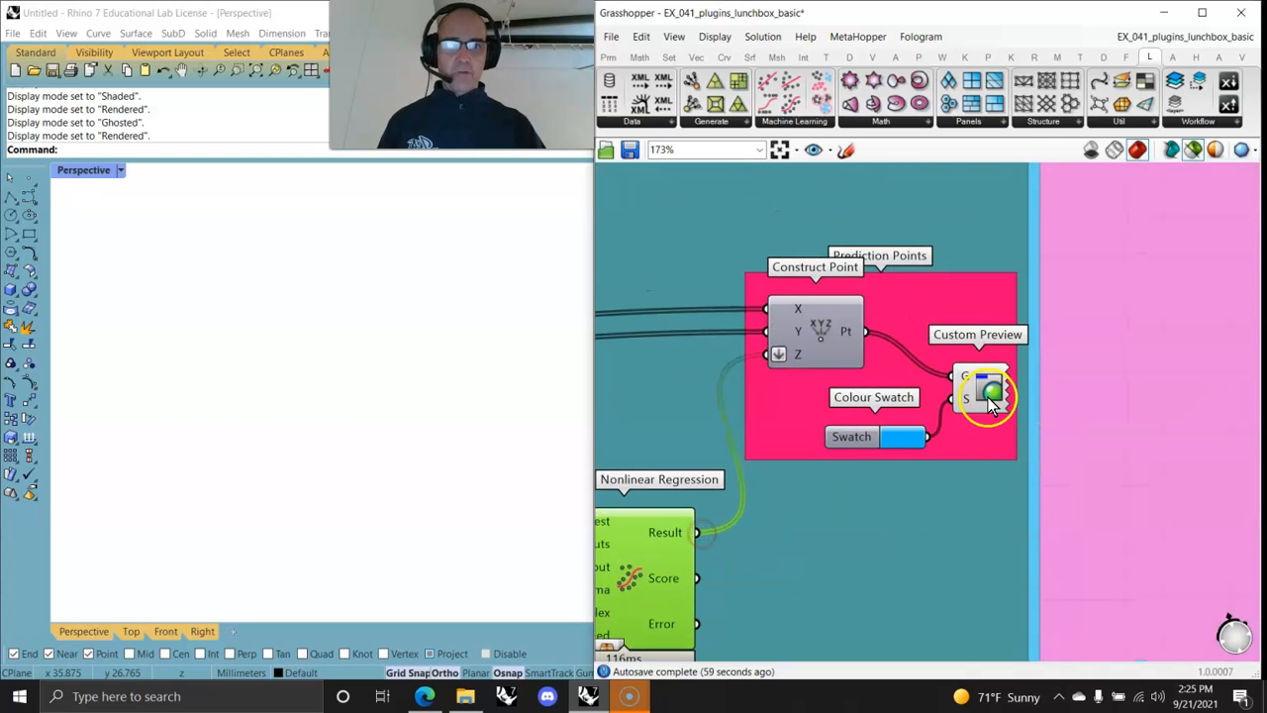
left_click(814, 327)
right_click_drag(346, 435, 445, 495)
right_click_drag(726, 558, 1044, 519)
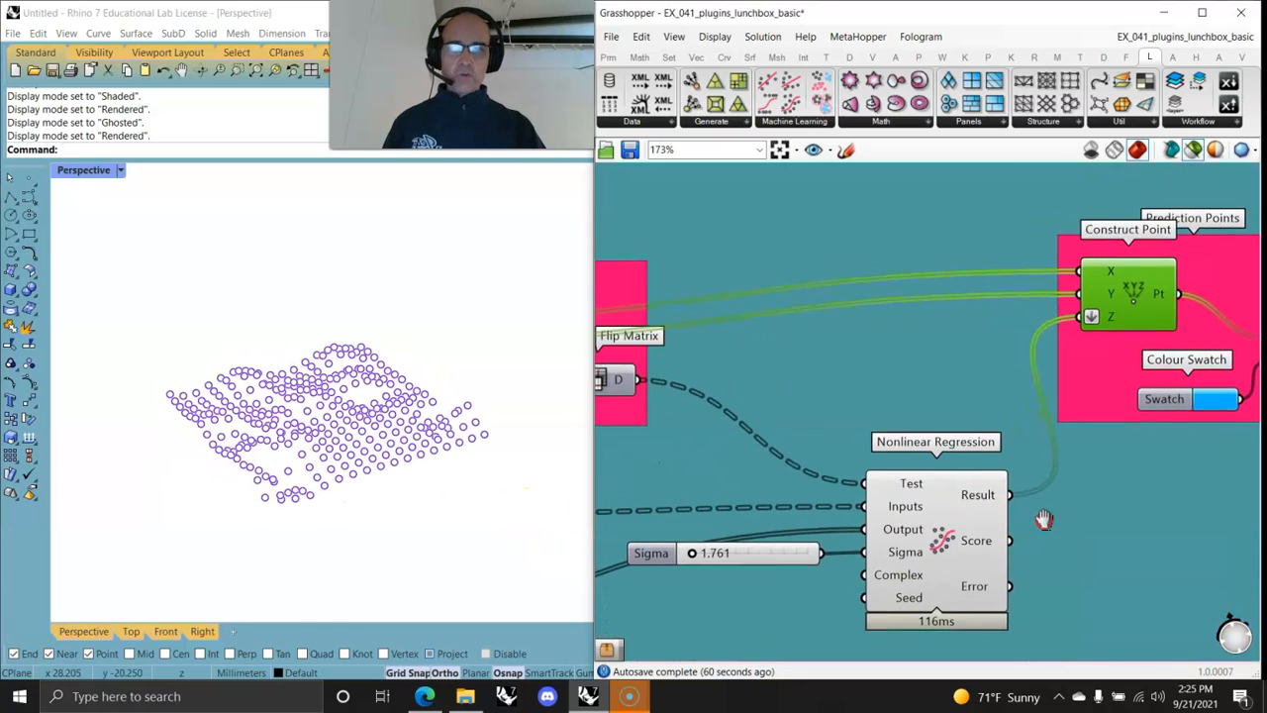
Examine the Nonlinear Regression example's wiring, its prediction points in the 3D viewport, and the overall layout of the 042_Lunchbox_advanced group.
right_click_drag(1097, 461, 877, 410)
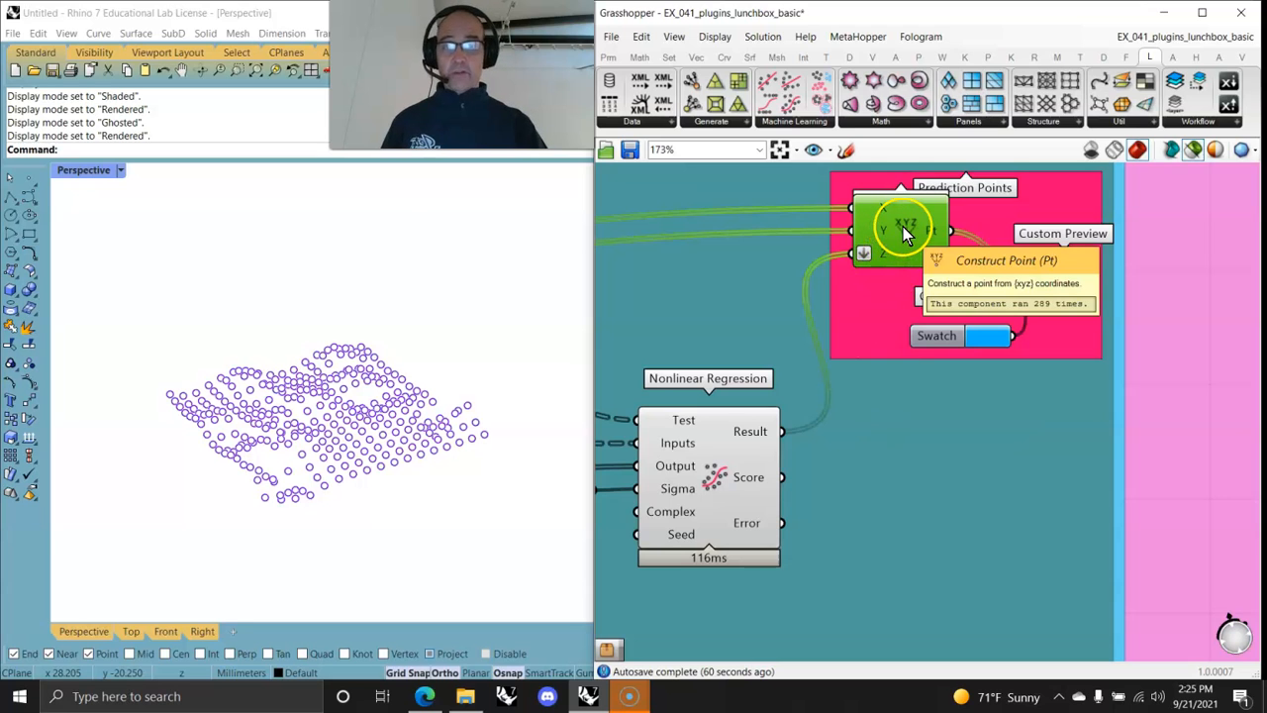
right_click_drag(831, 463, 1045, 448)
right_click_drag(901, 516, 1077, 524)
scroll(1106, 560, "down", 2)
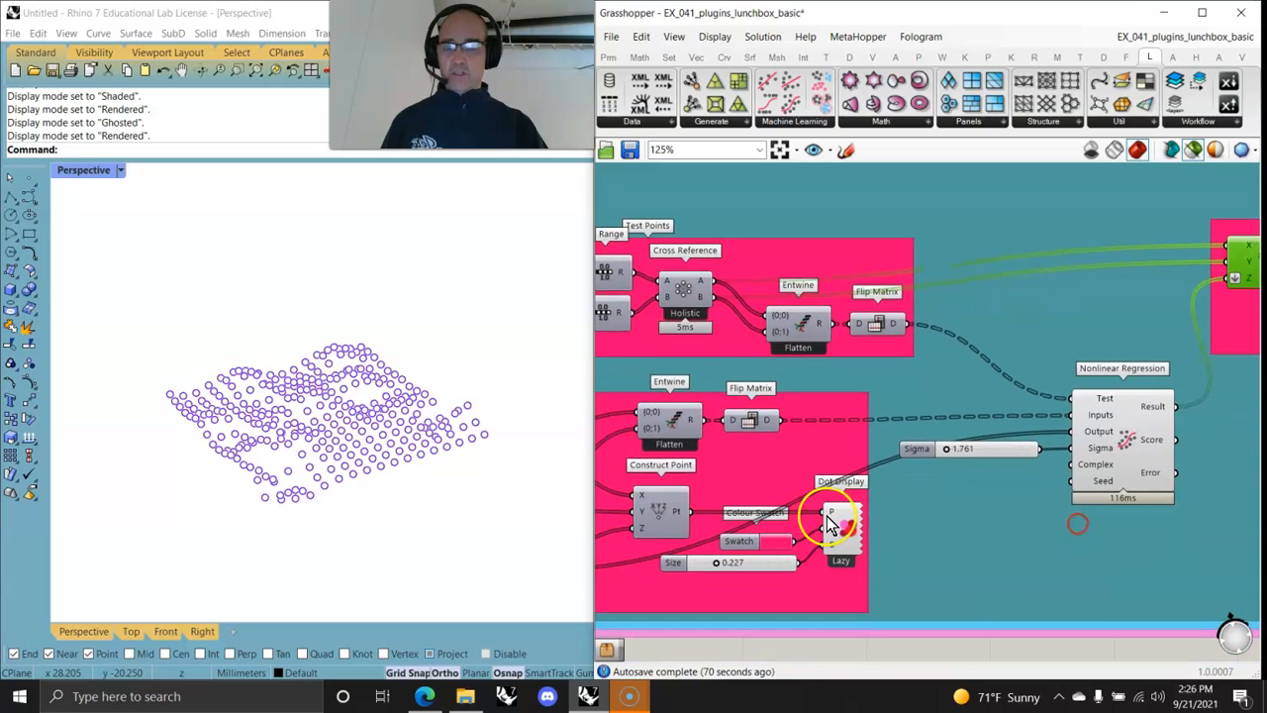
scroll(344, 458, "up", 4)
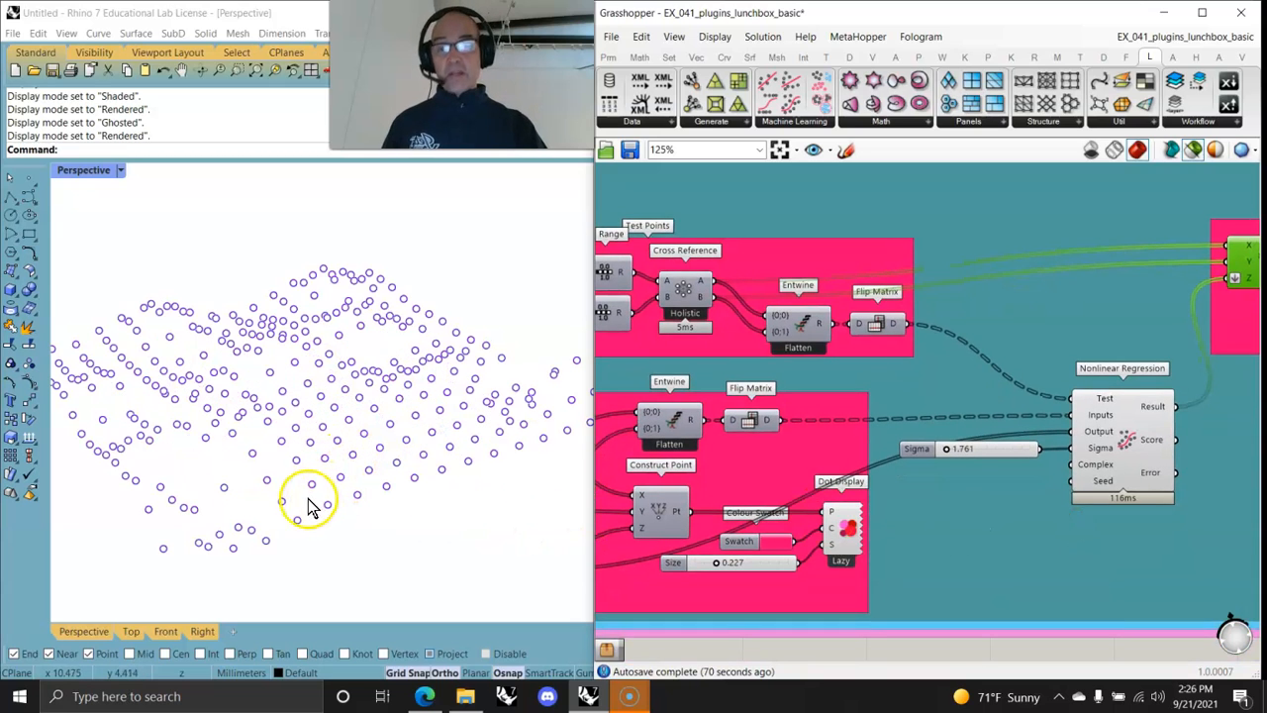
scroll(312, 505, "down", 3)
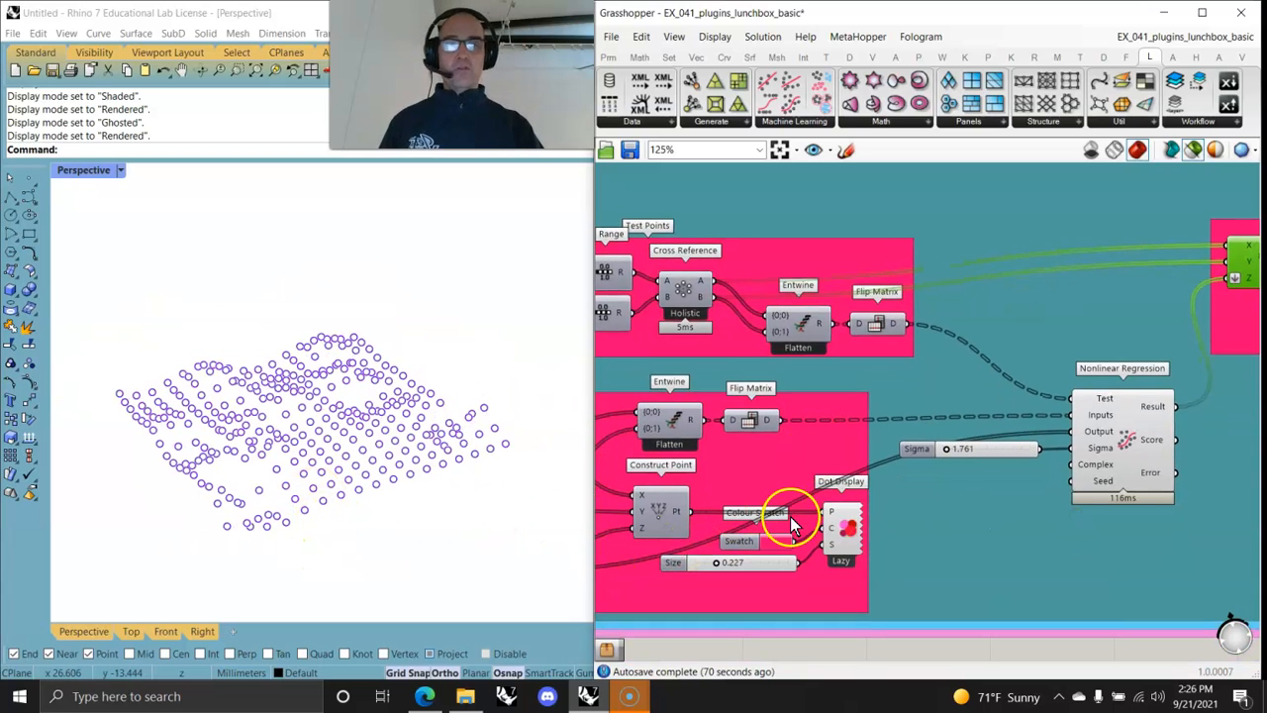
scroll(792, 517, "down", 5)
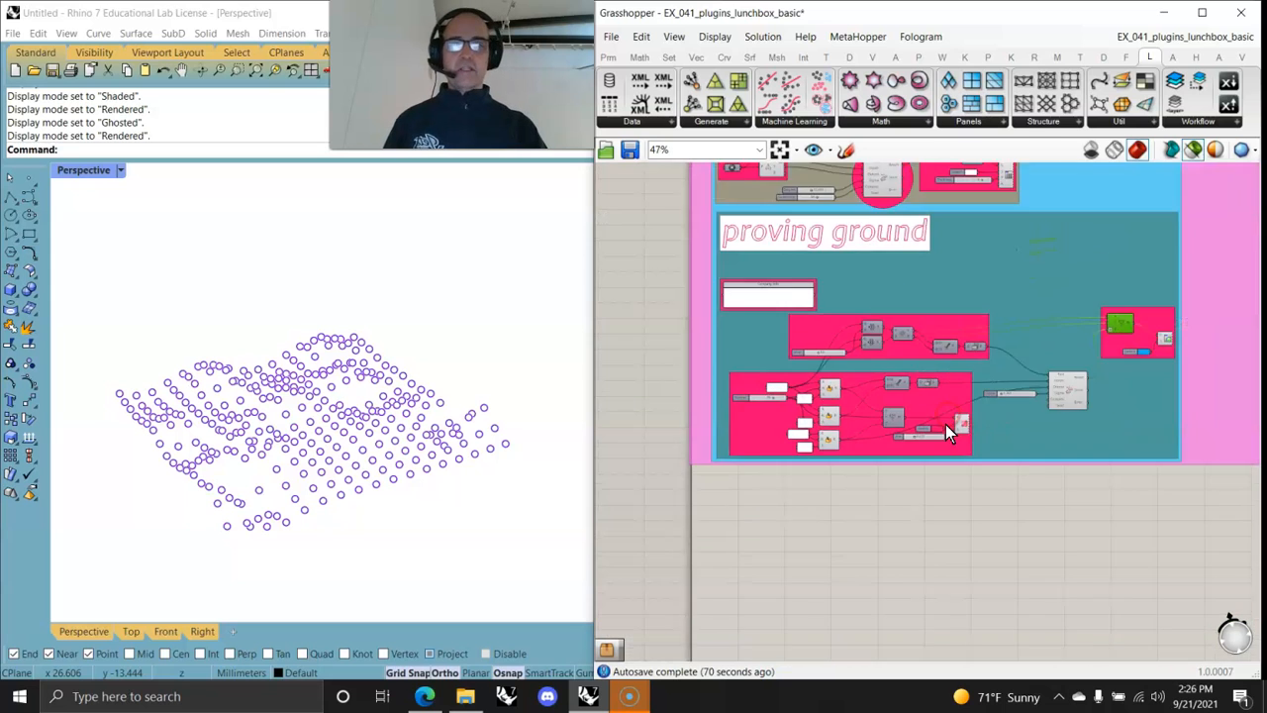
scroll(925, 452, "down", 4)
right_click_drag(895, 539, 743, 544)
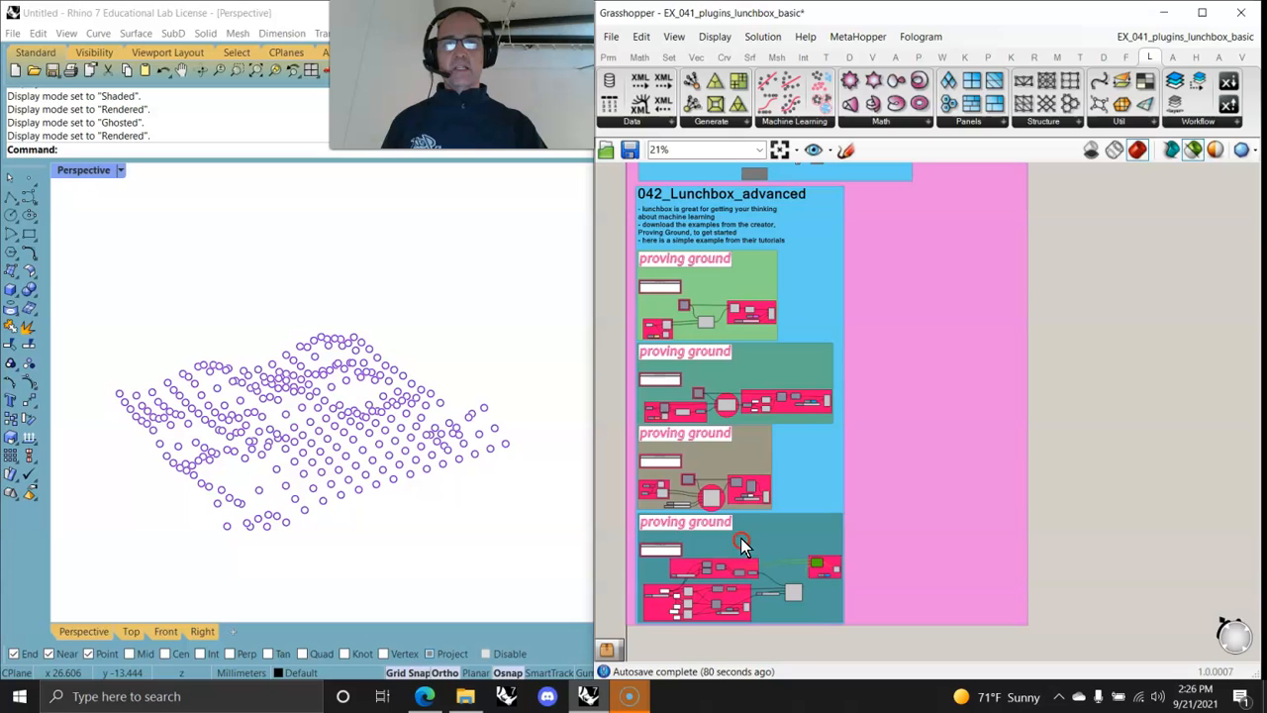
Review the list of LunchBox machine learning components and locate the GhPython Script component among the Math script components.
left_click(792, 121)
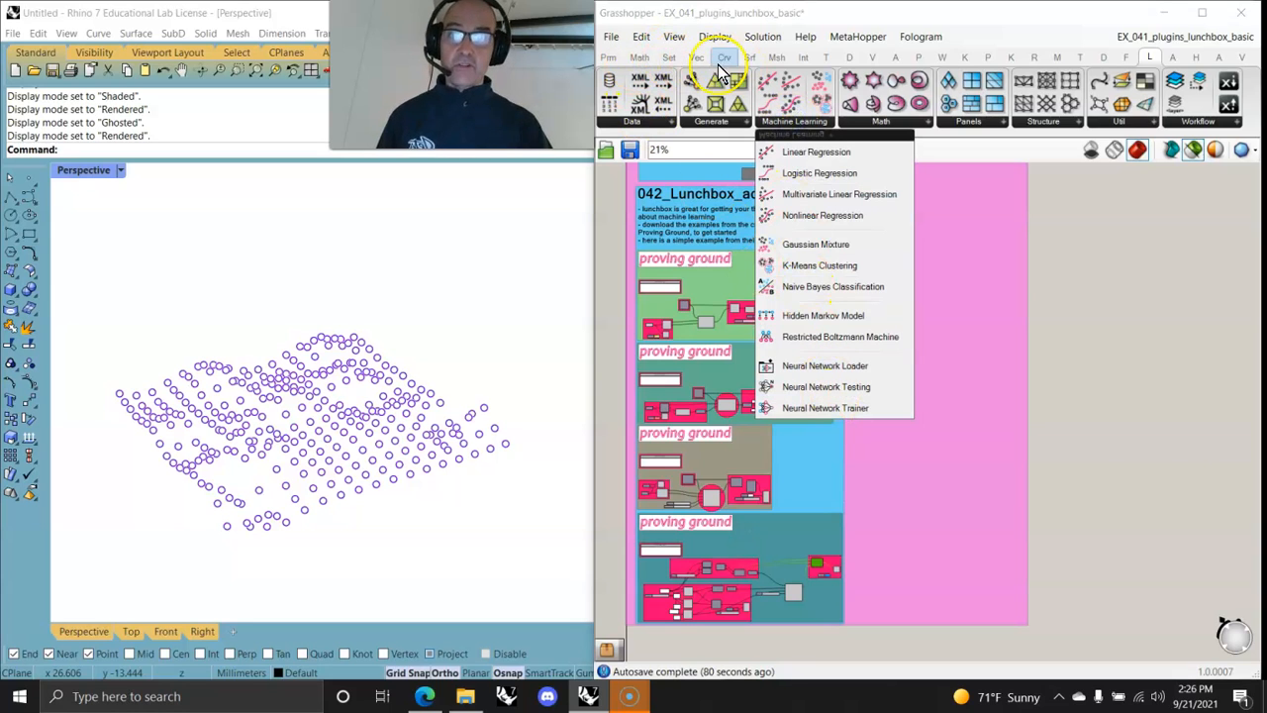
left_click(641, 57)
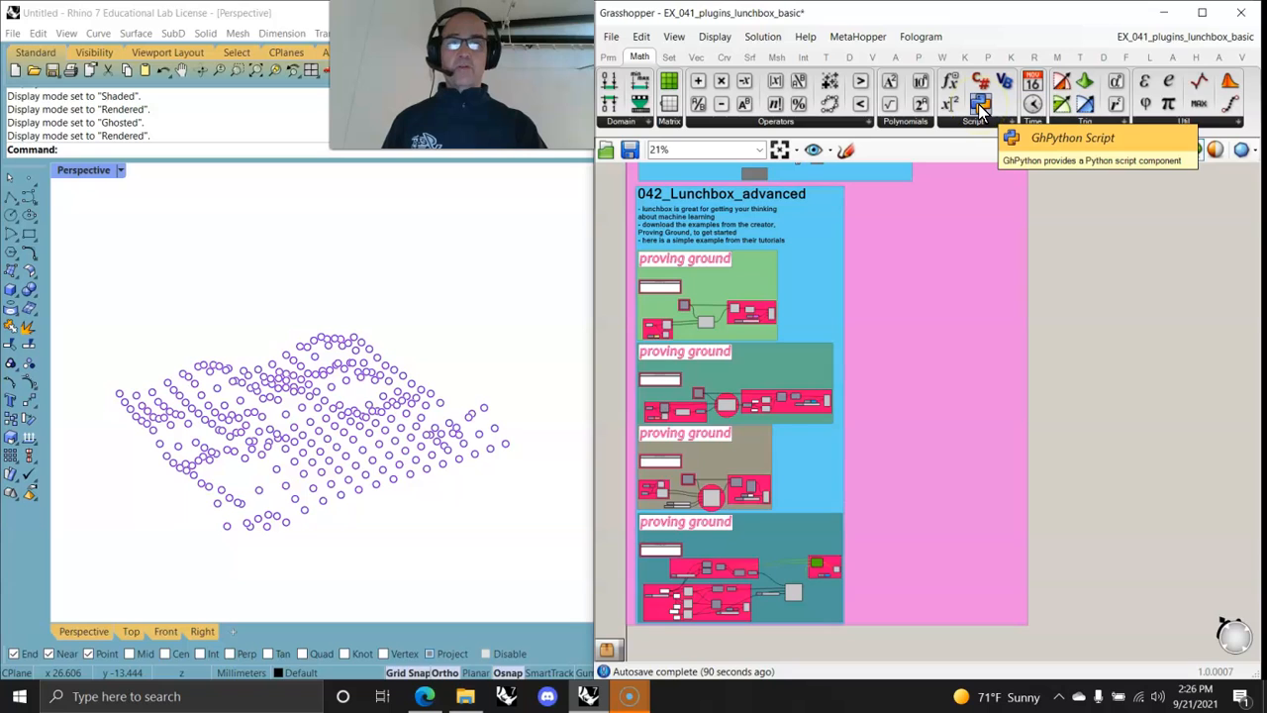
left_click_drag(980, 105, 787, 540)
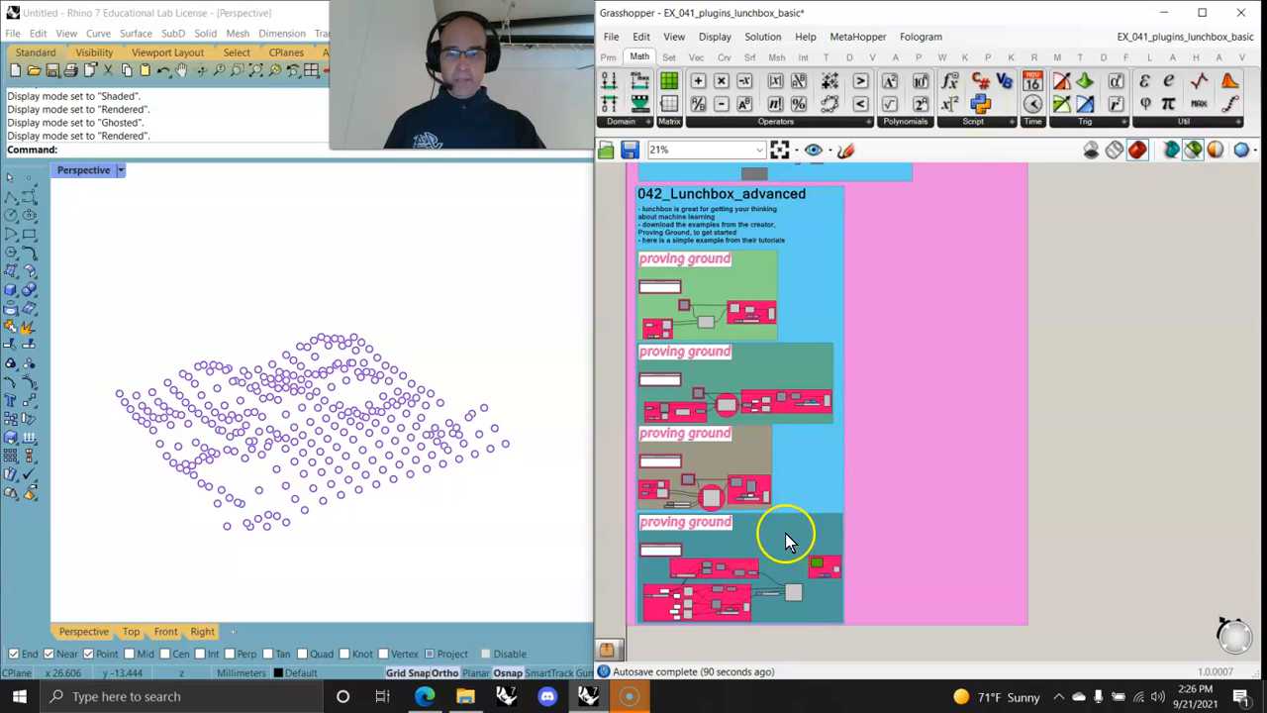
Switch to the Edge browser, go to GitHub, and open the intermediate_Advanced folder of the ONELINERS_GHPYTHON_USEROBJECTS repository.
left_click(424, 696)
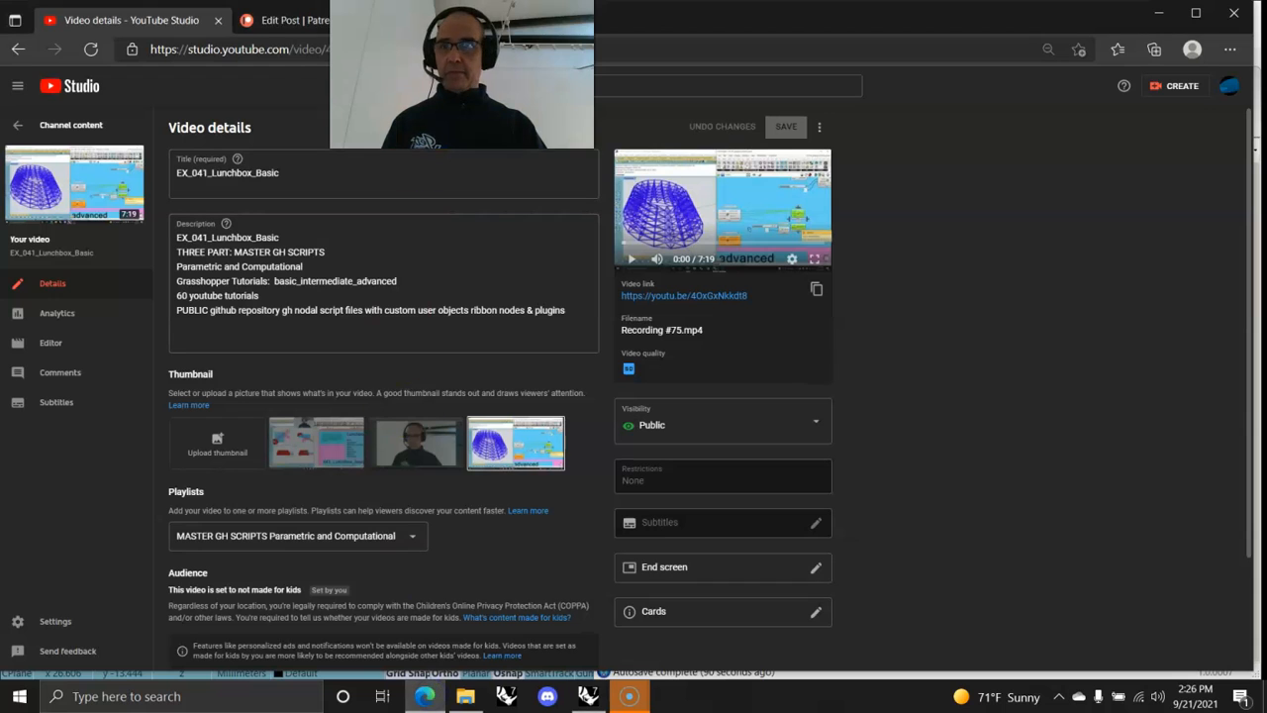
left_click(302, 42)
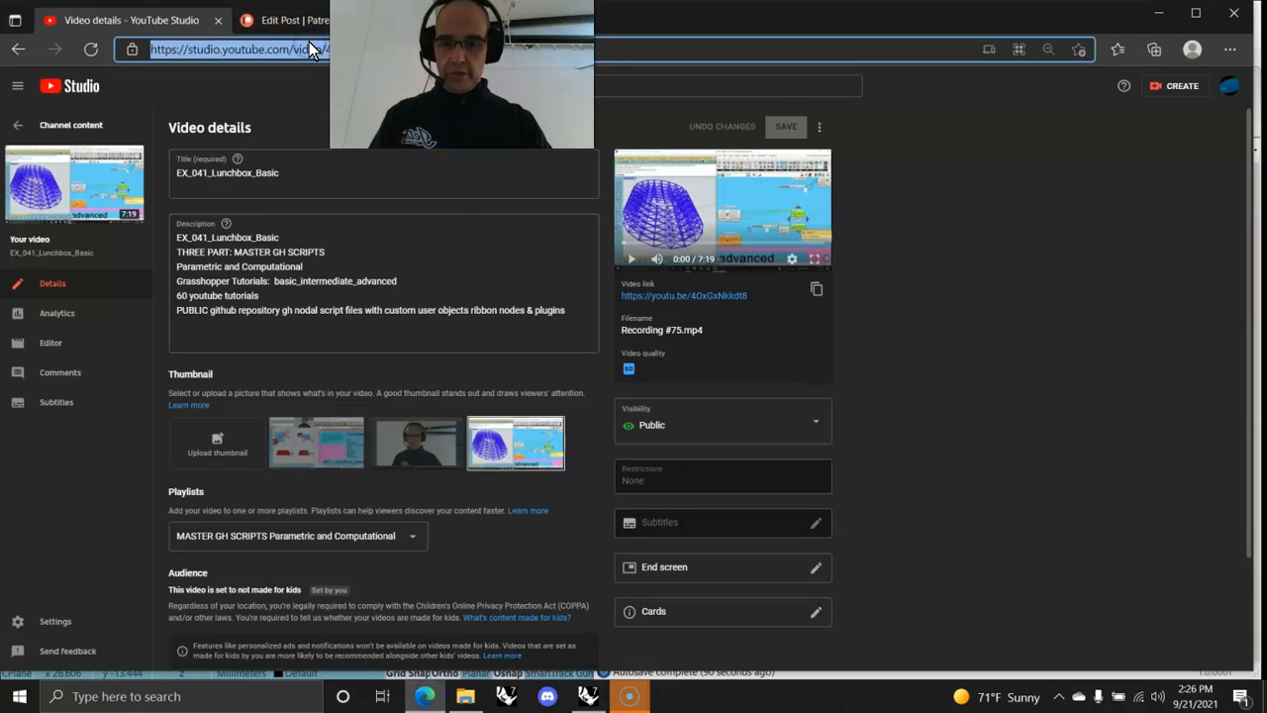
type("github")
key("Return")
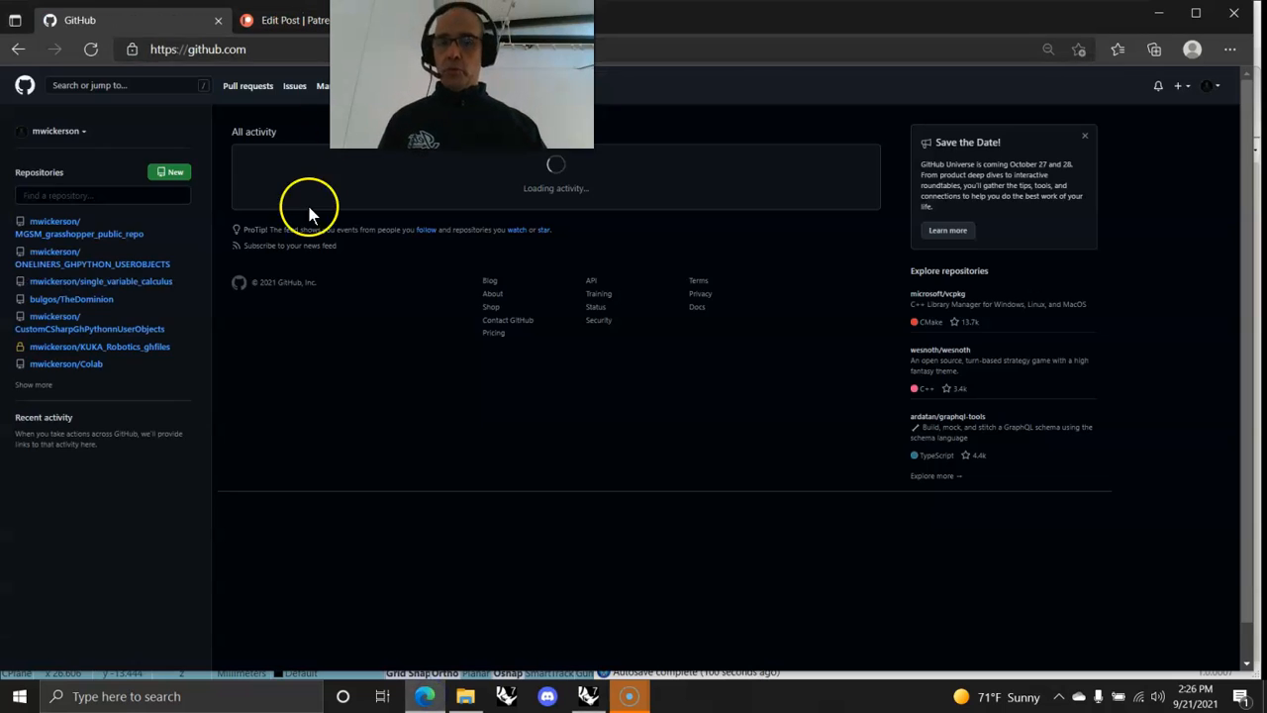
left_click(57, 272)
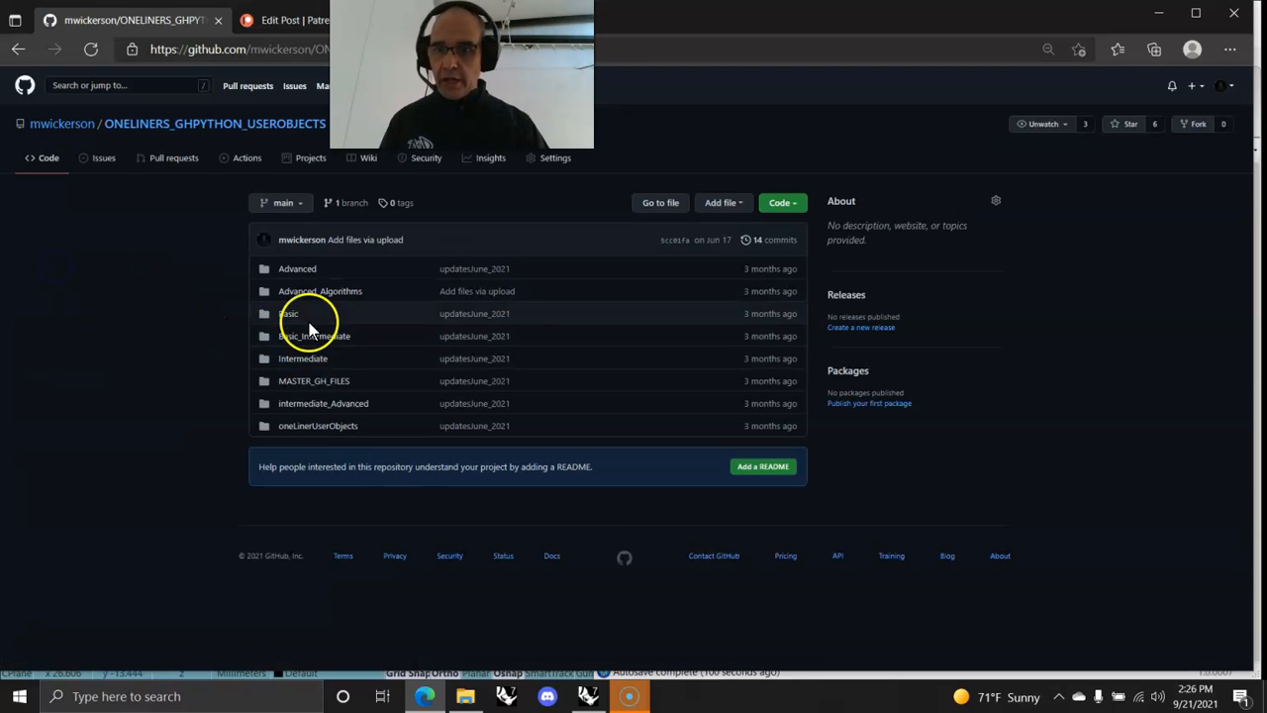
left_click(313, 409)
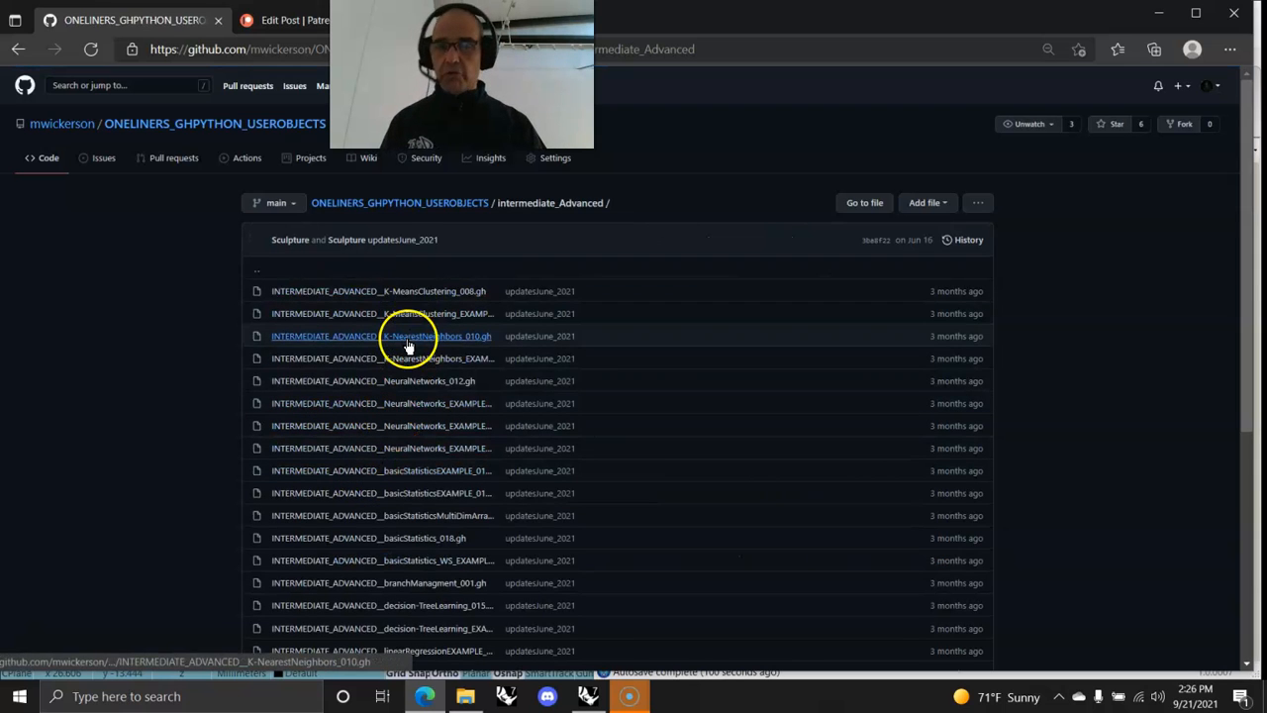
Look through the intermediate_Advanced folder's Grasshopper files on clustering, neural networks, regression and other machine learning topics.
scroll(417, 398, "down", 2)
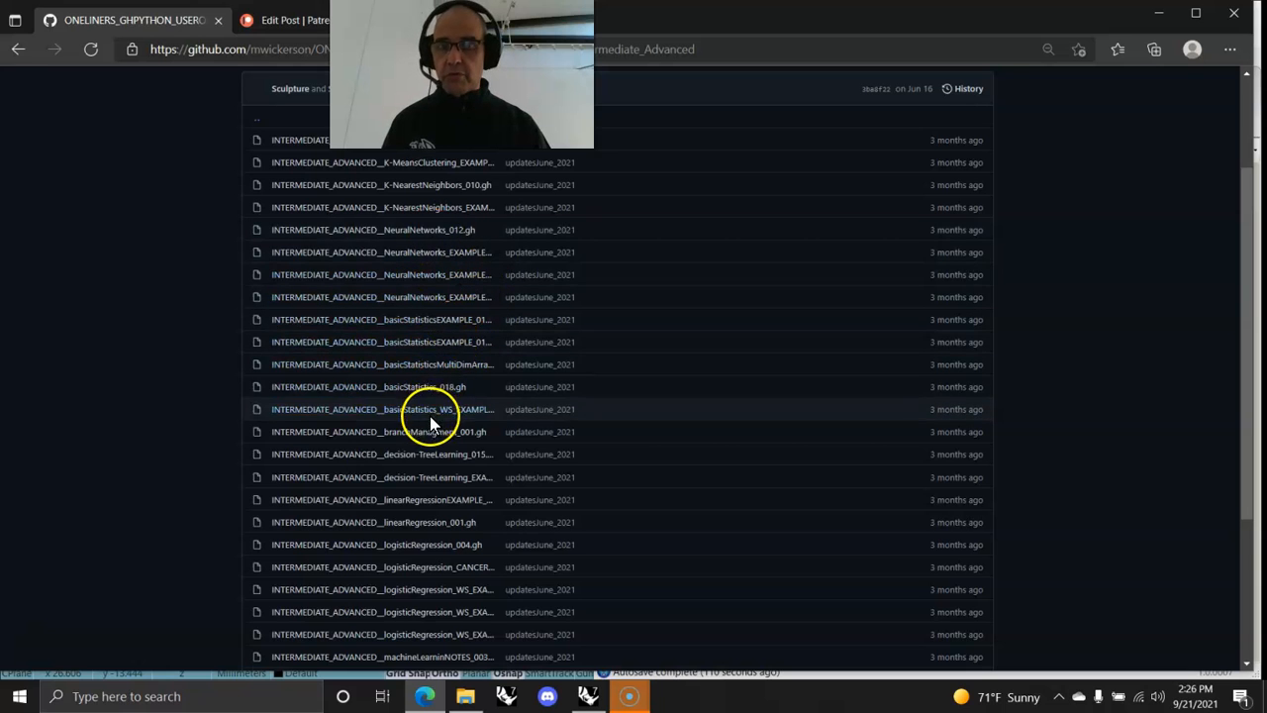
scroll(424, 419, "up", 2)
scroll(419, 402, "down", 4)
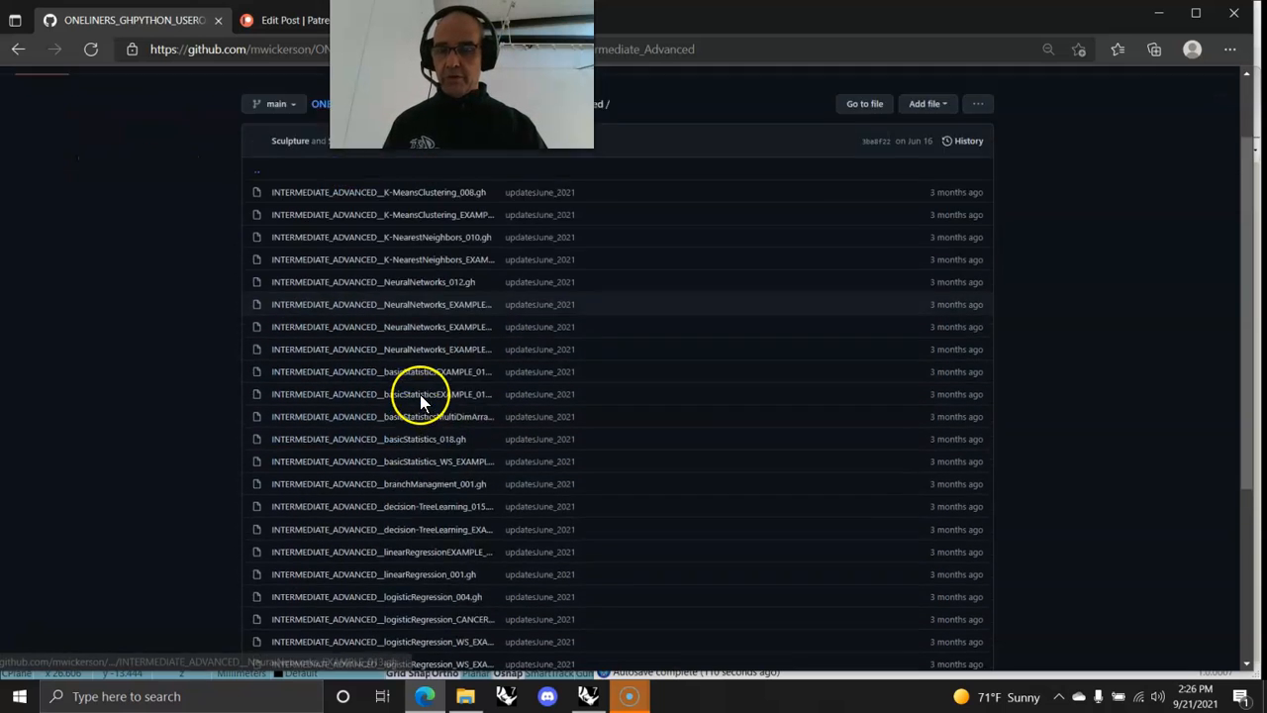
scroll(423, 456, "down", 2)
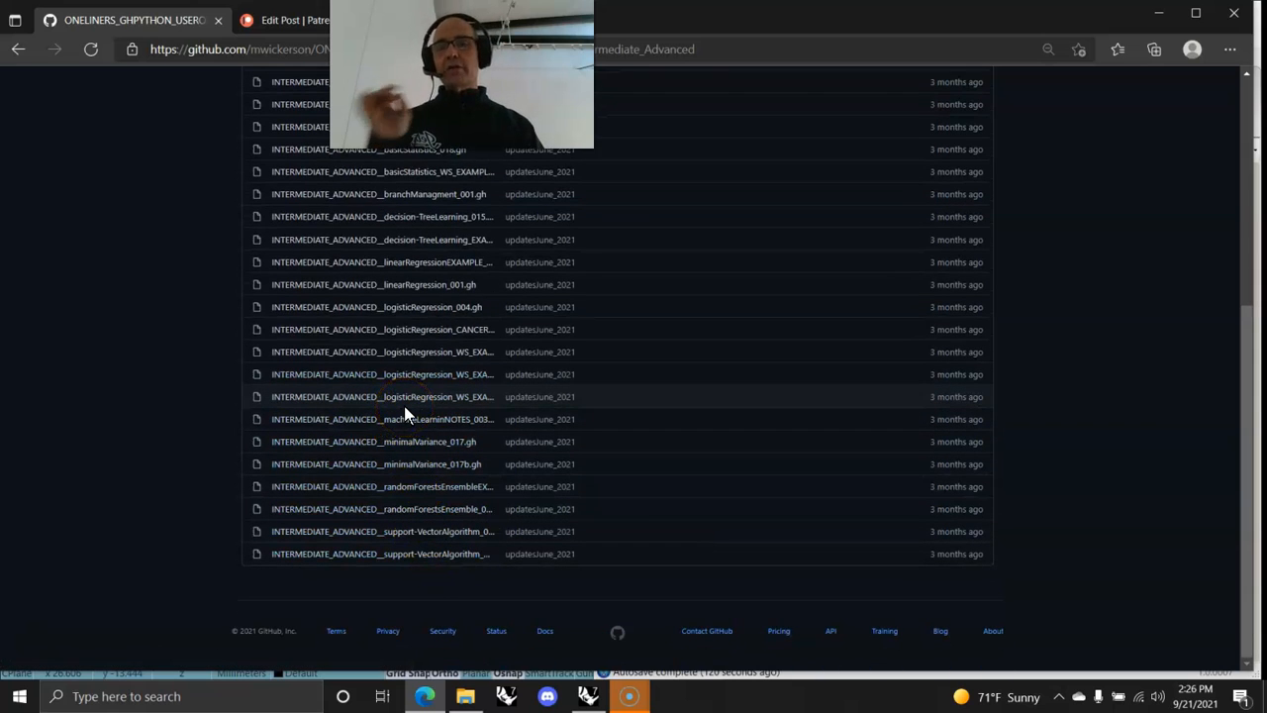
scroll(404, 414, "up", 5)
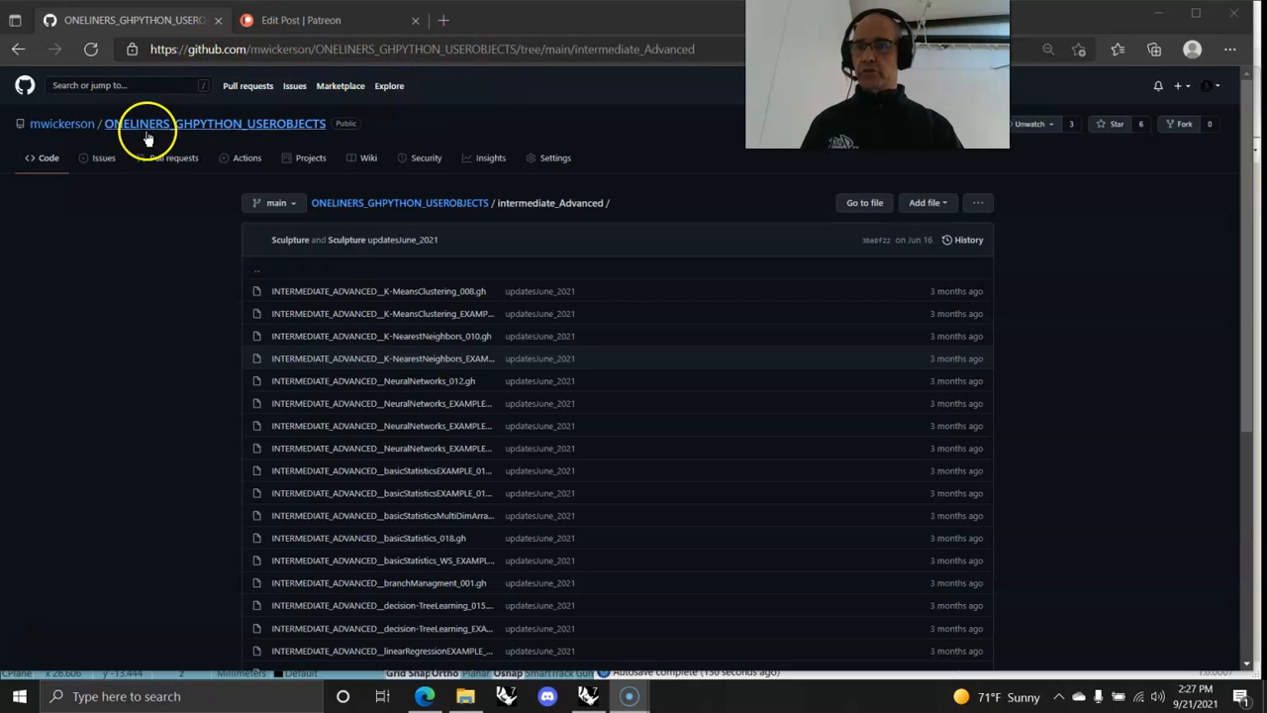
View the repository owner's GitHub profile page and switch back to Grasshopper.
left_click(66, 132)
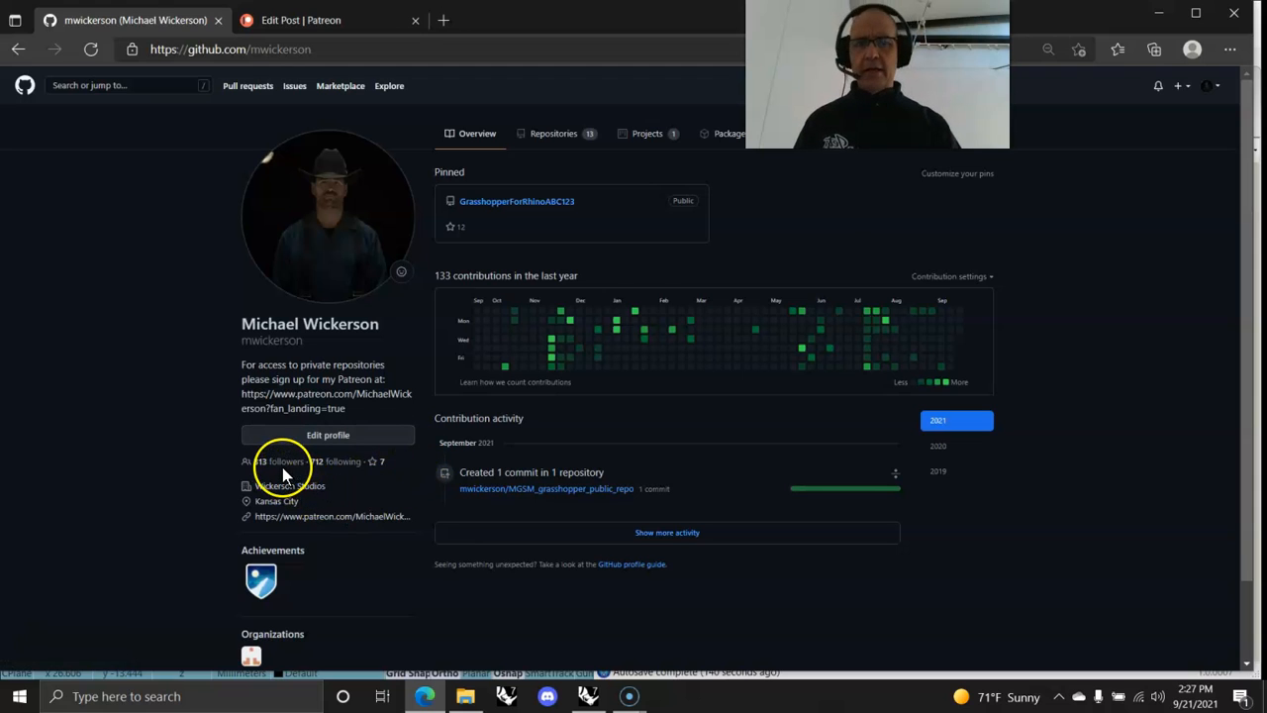
left_click(583, 697)
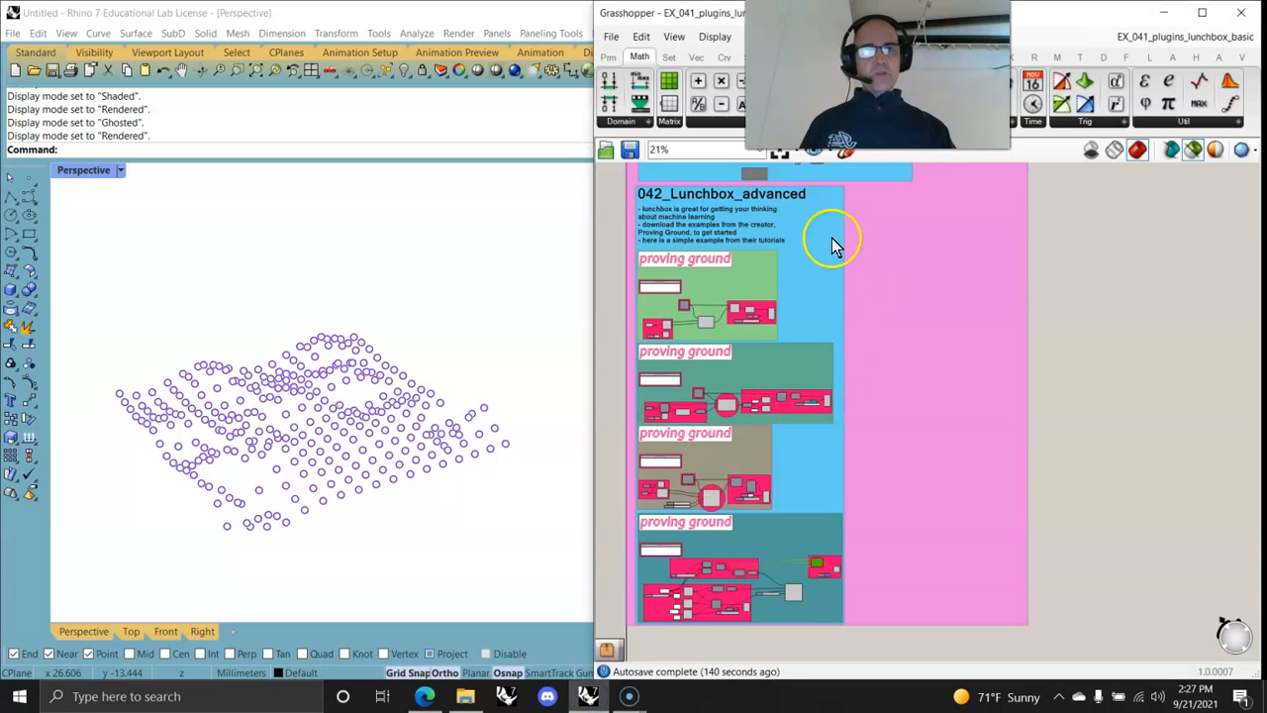